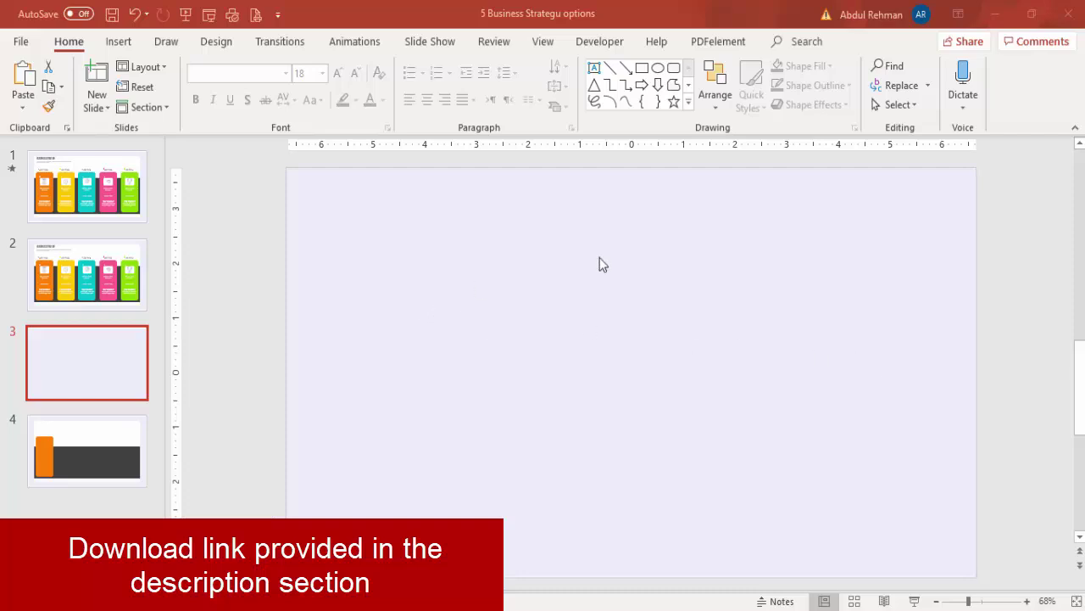
Step: Draw a rectangle spanning the whole slide, its top stretched to the slide edge
left_click(119, 41)
left_click(257, 100)
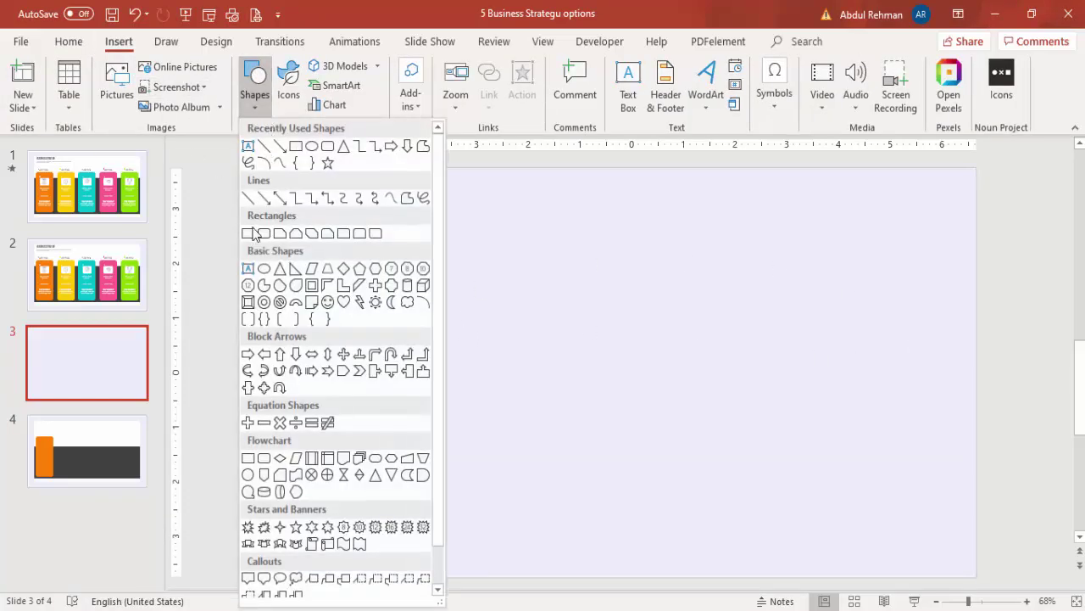
left_click(248, 234)
mouse_move(315, 216)
left_mouse_down()
mouse_move(639, 416)
mouse_move(919, 557)
mouse_move(955, 561)
left_mouse_up()
left_click_drag(634, 212, 635, 204)
Step: Give the rectangle no outline and a white fill
left_click(428, 85)
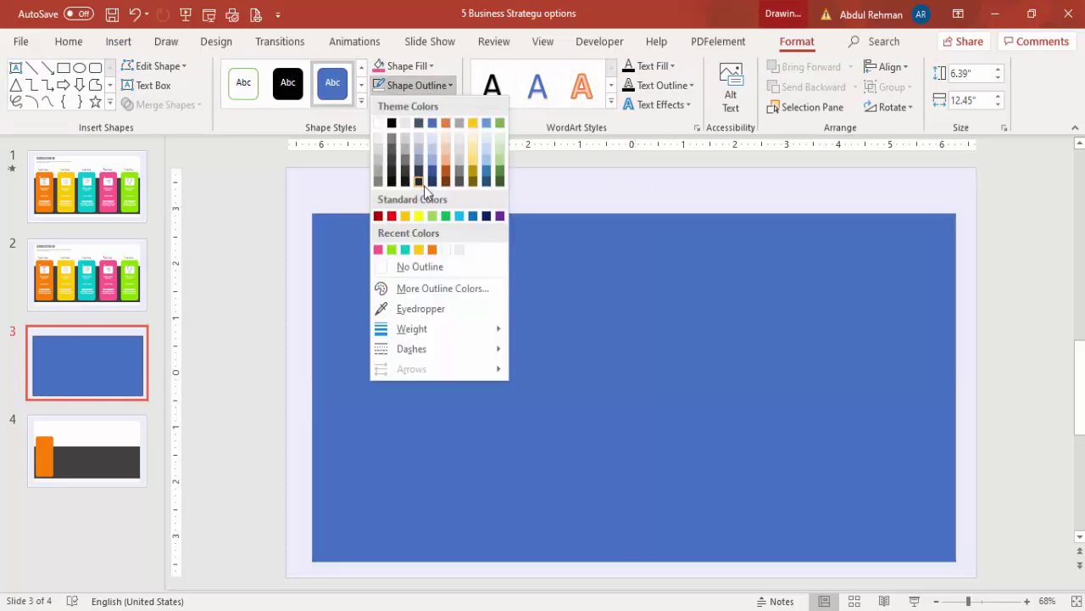
left_click(418, 267)
left_click(407, 65)
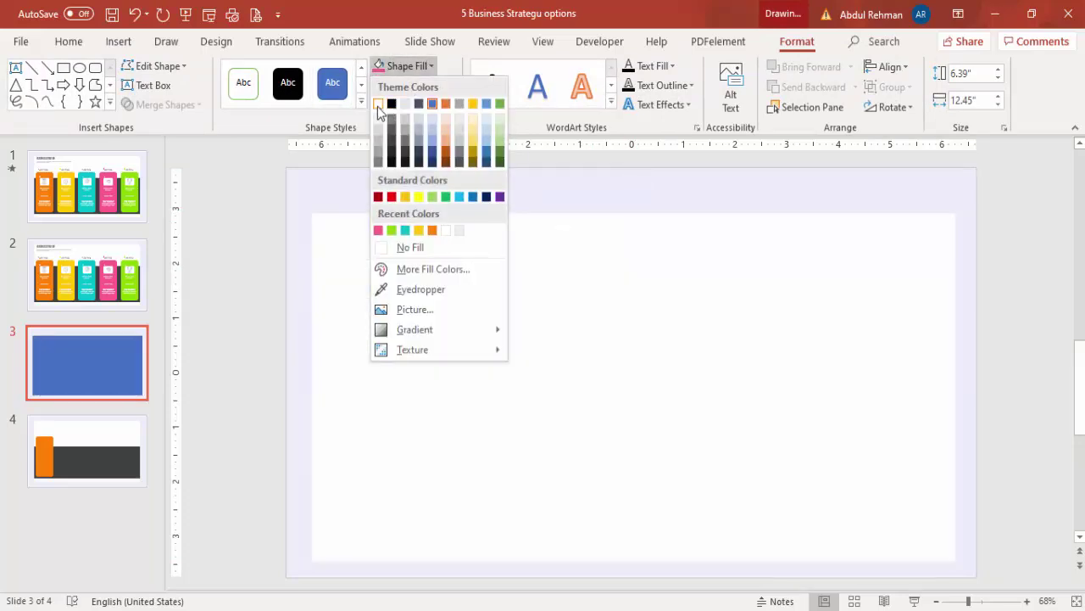
left_click(377, 103)
Step: Align the white rectangle to the centre and middle of the slide
left_click(888, 66)
left_click(906, 107)
left_click(888, 66)
left_click(928, 173)
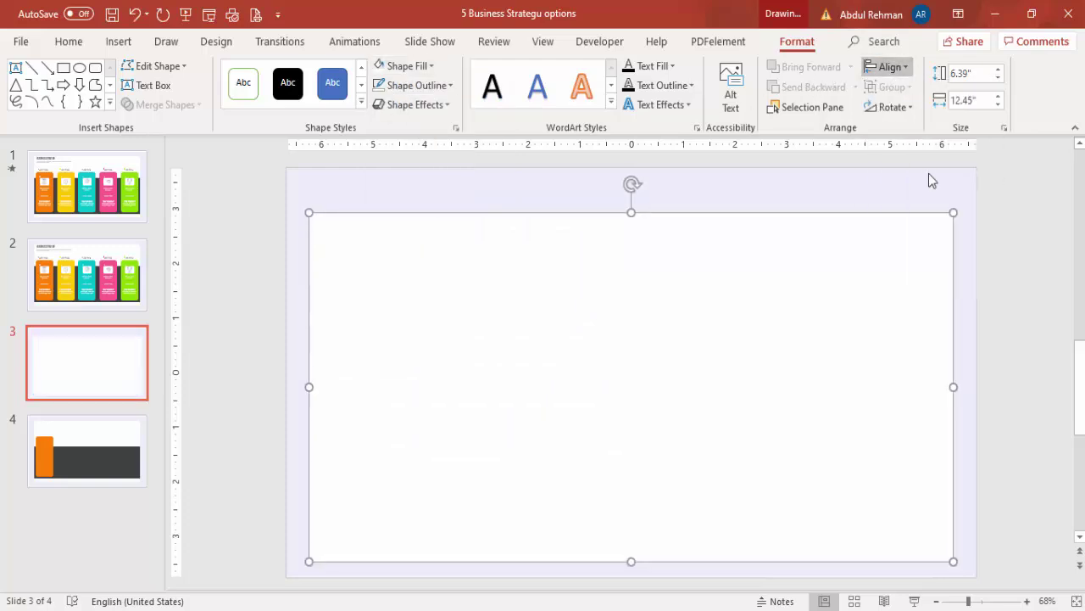
left_click(998, 279)
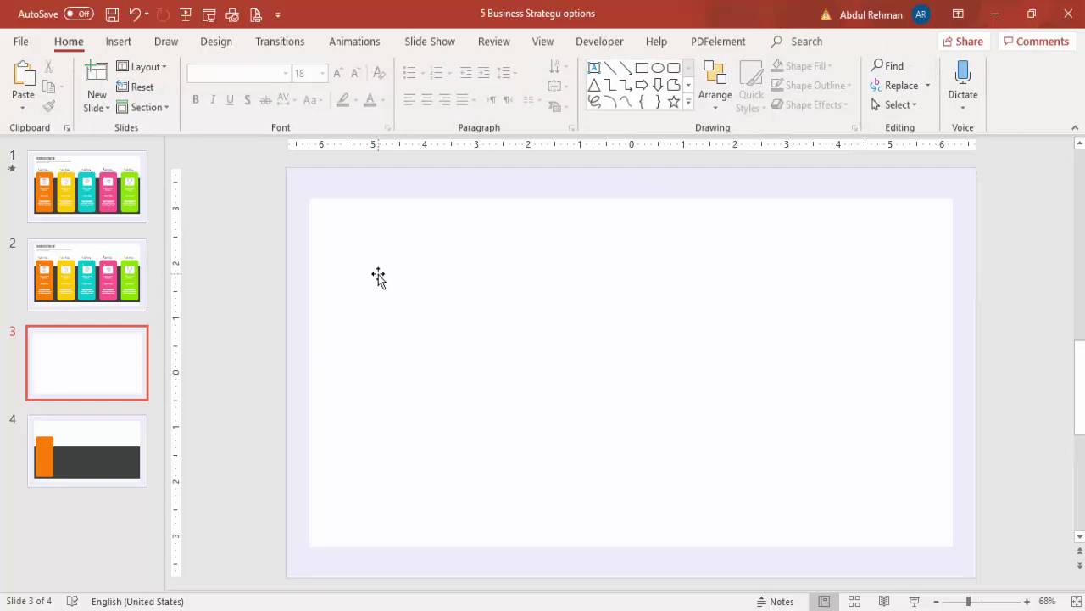
Step: Draw a rectangle band across the lower half of the slide
left_click(119, 41)
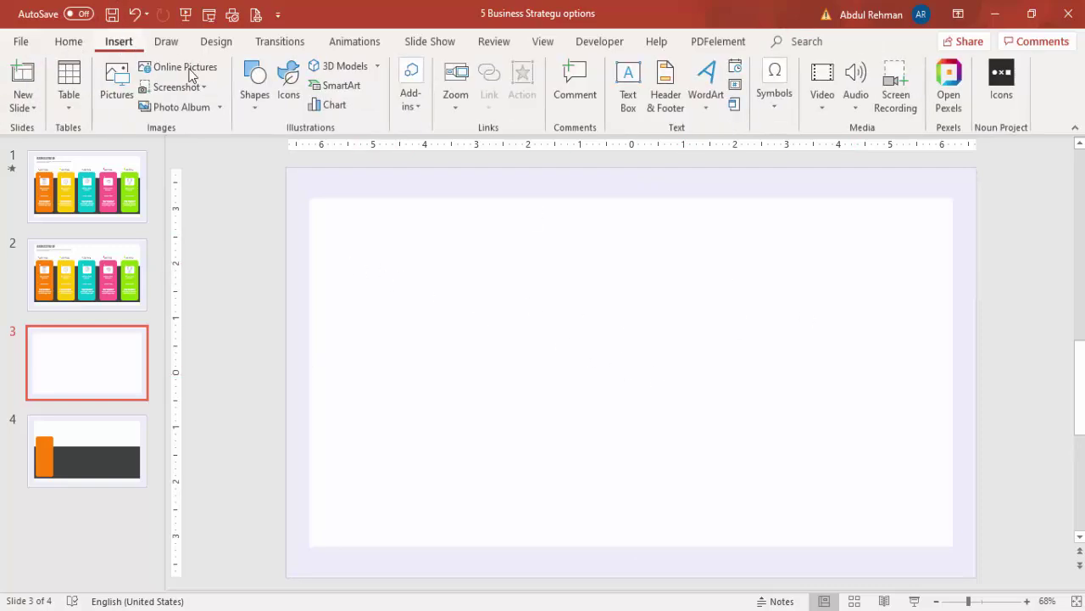
left_click(255, 100)
left_click(249, 235)
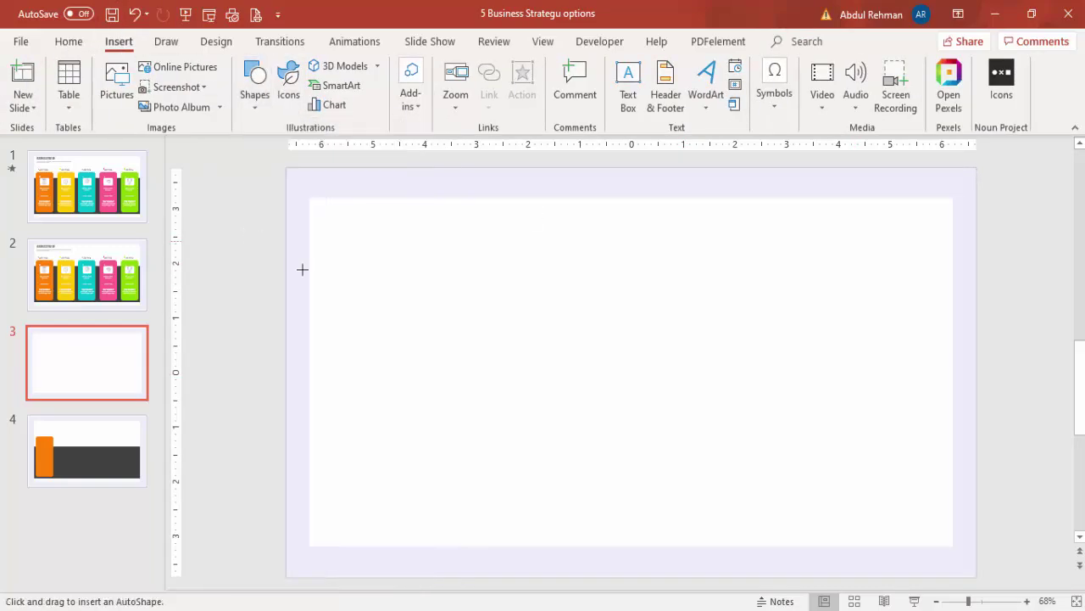
left_click_drag(309, 318, 953, 547)
left_click_drag(635, 319, 630, 313)
Step: Remove the band's outline and fill it Black, Text 1, Lighter 25%
left_click(440, 85)
left_click(436, 268)
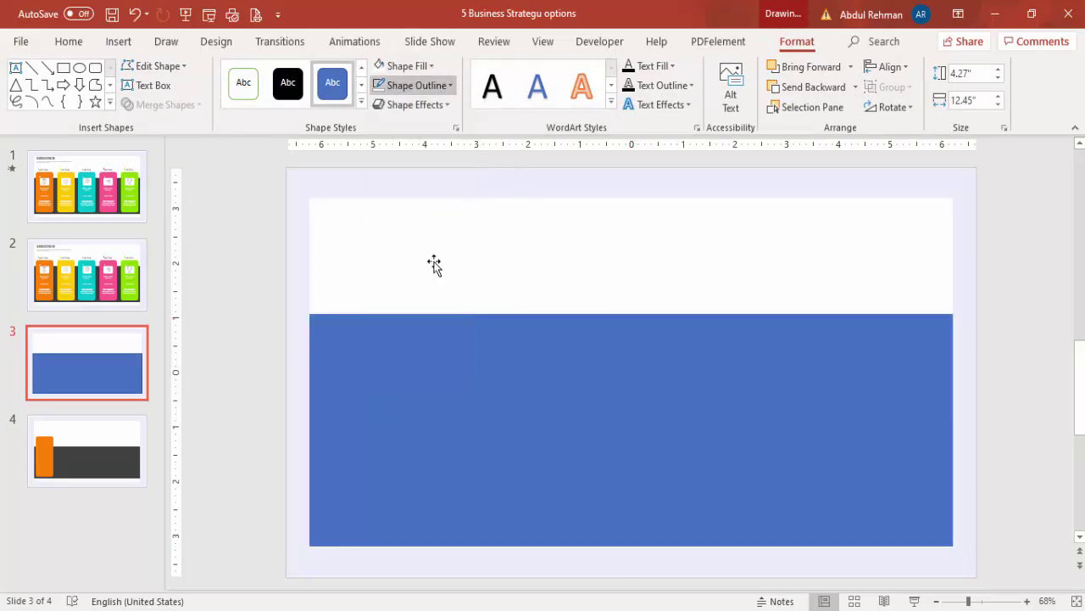
left_click(399, 66)
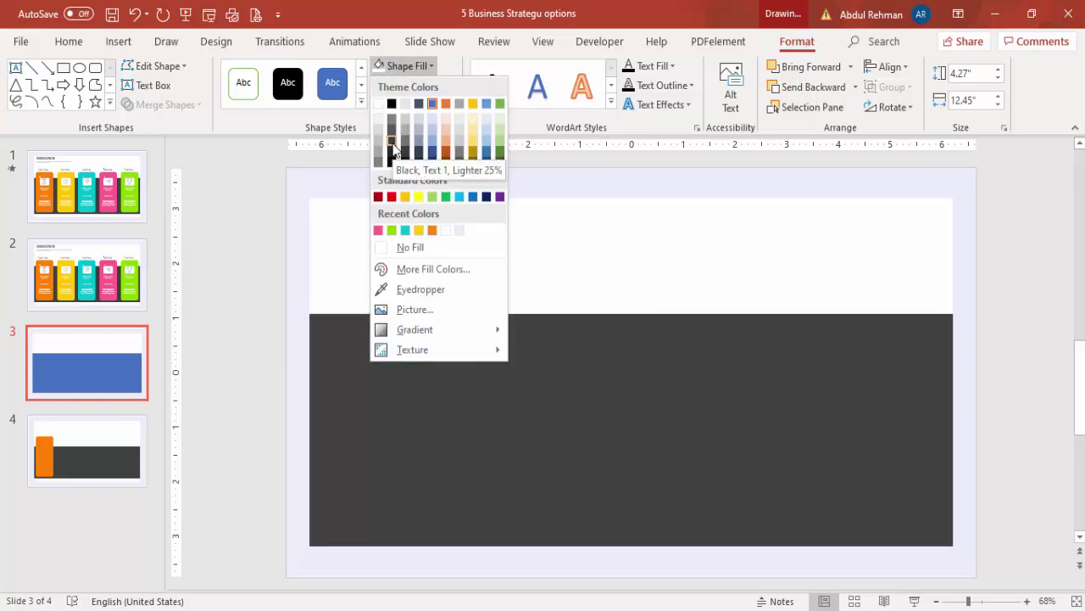
left_click(392, 143)
left_click(1005, 347)
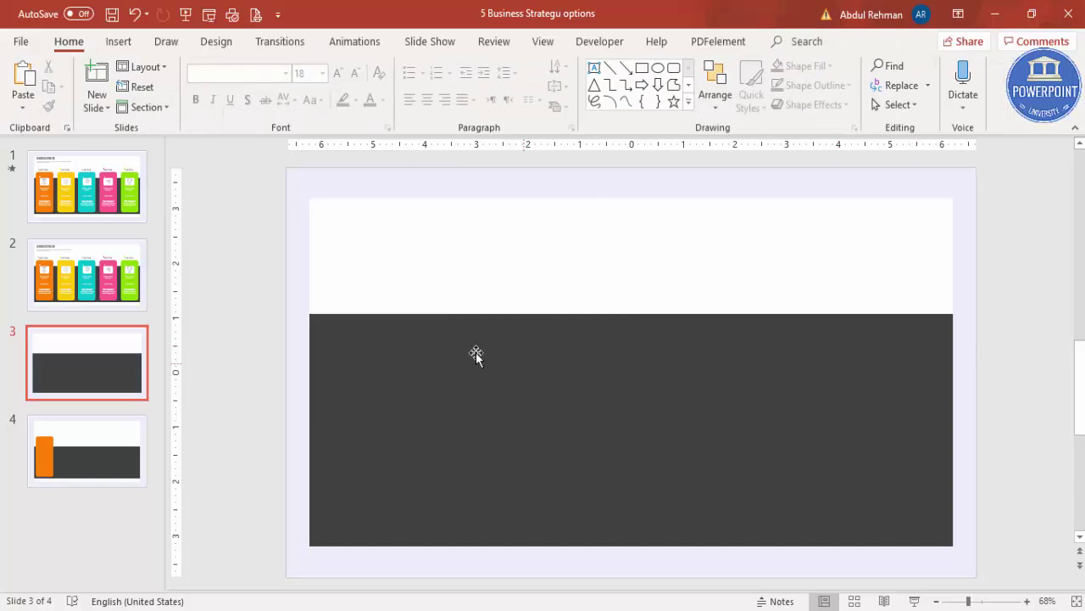
left_click(119, 42)
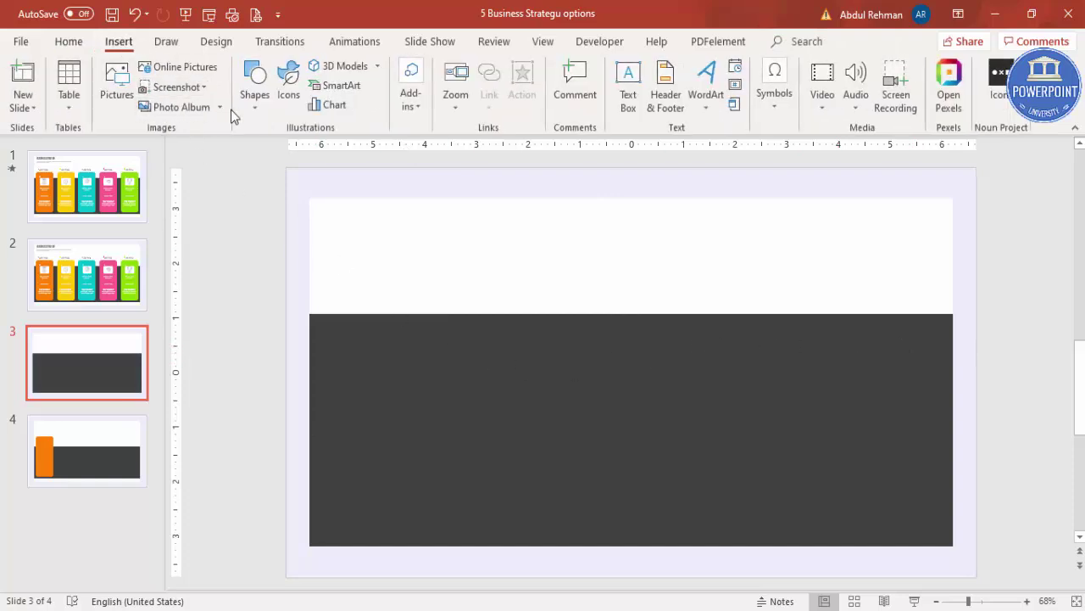
Step: Draw a tall rounded rectangle card at the slide's left and adjust its corner roundness
left_click(255, 102)
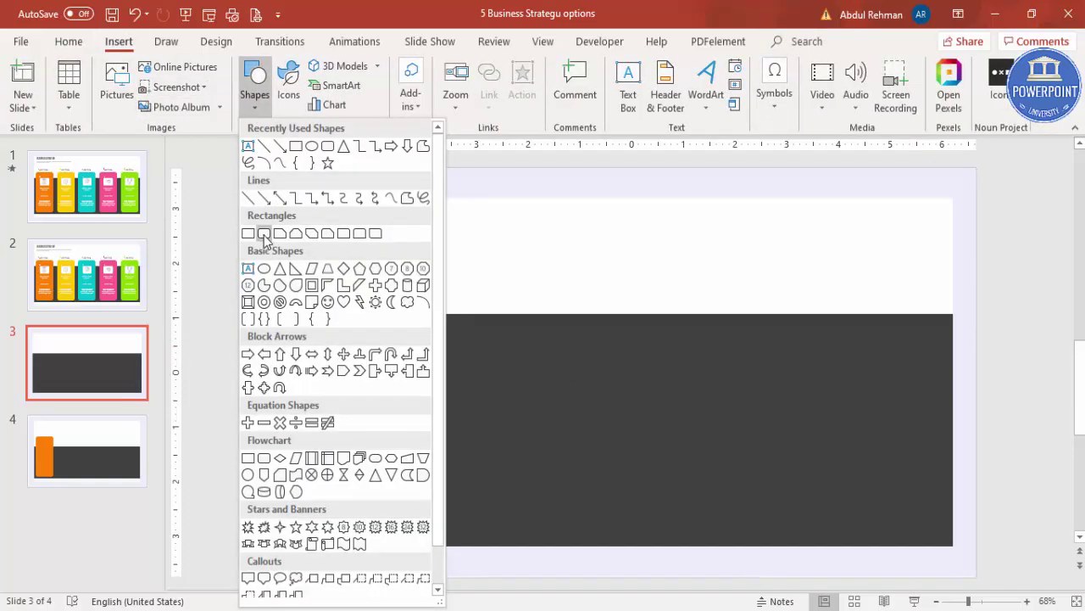
left_click(263, 234)
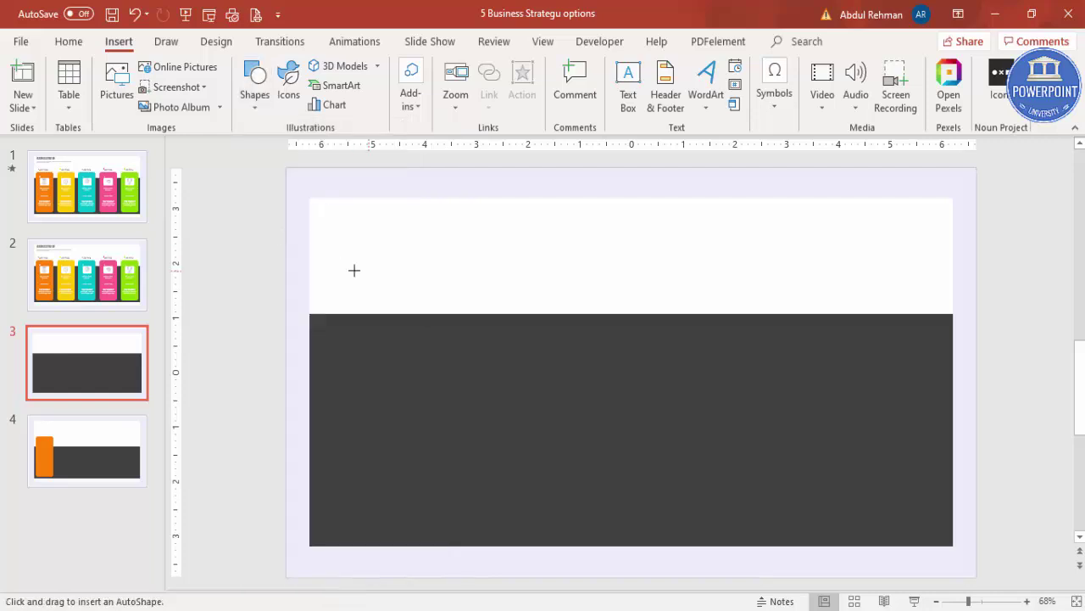
left_click_drag(323, 262, 435, 536)
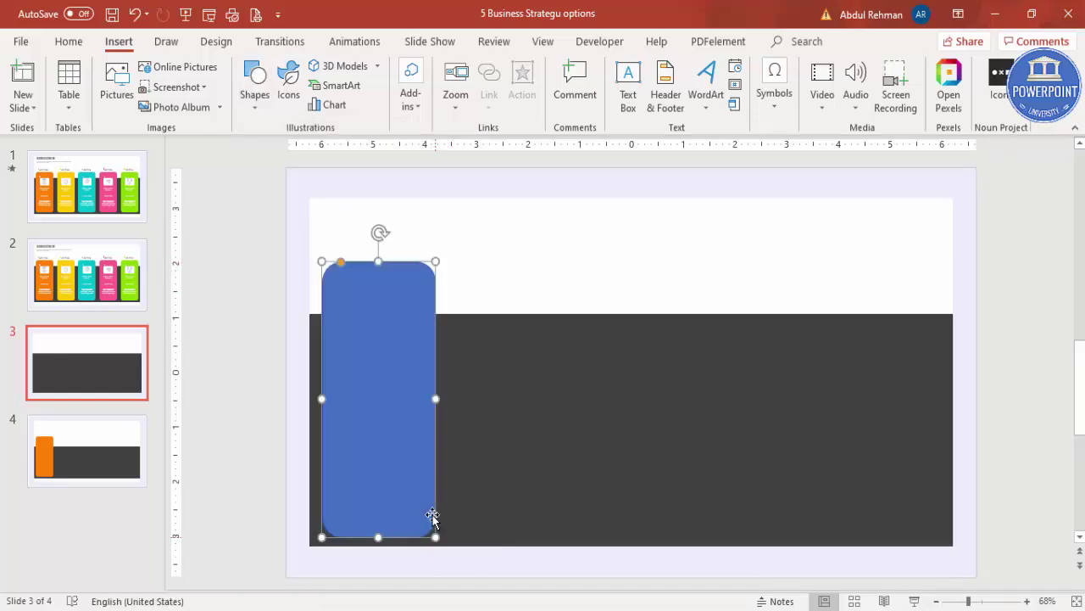
left_click(399, 283)
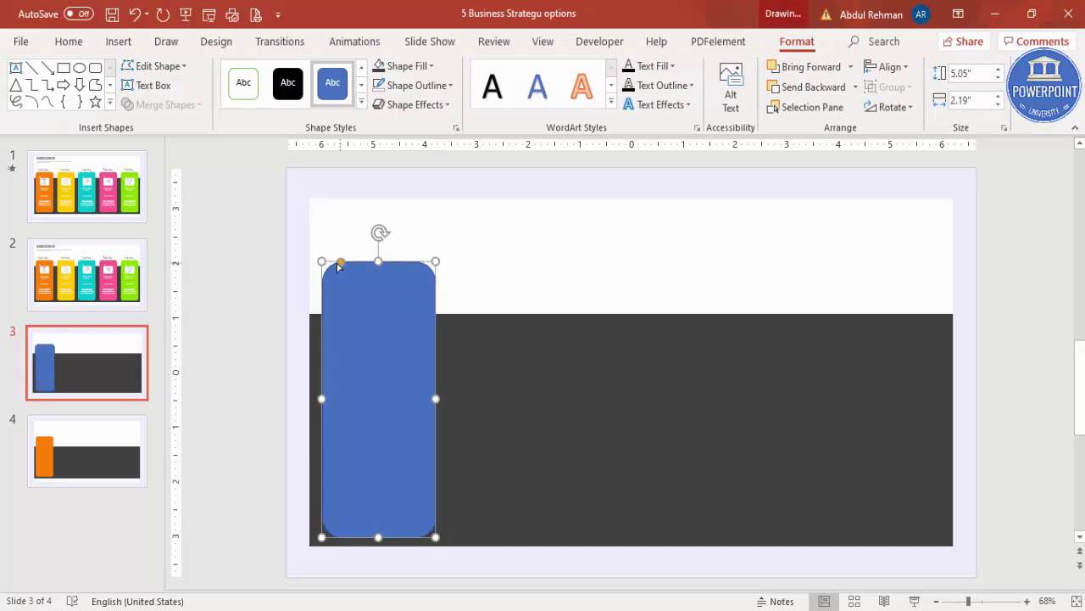
left_click_drag(339, 266, 333, 269)
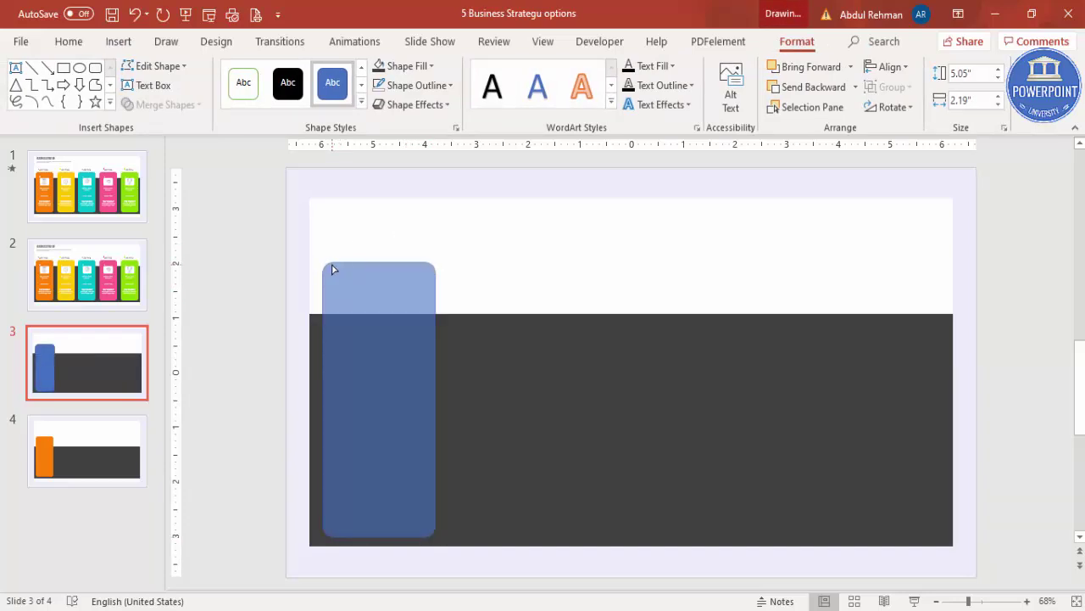
left_click_drag(332, 268, 333, 269)
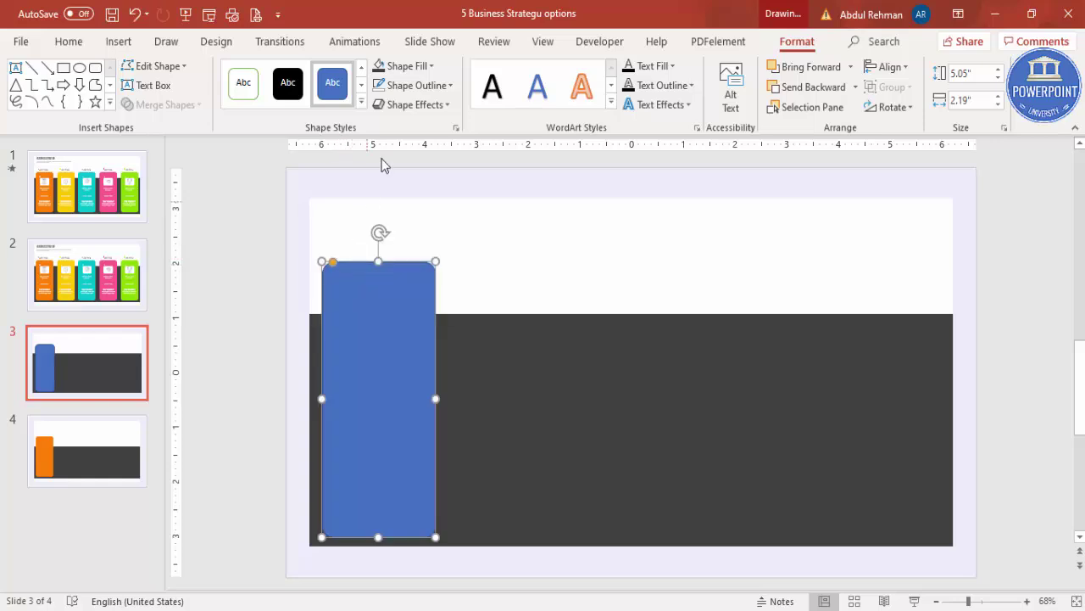
Step: Give the rounded card no outline and an orange fill
left_click(451, 86)
left_click(441, 267)
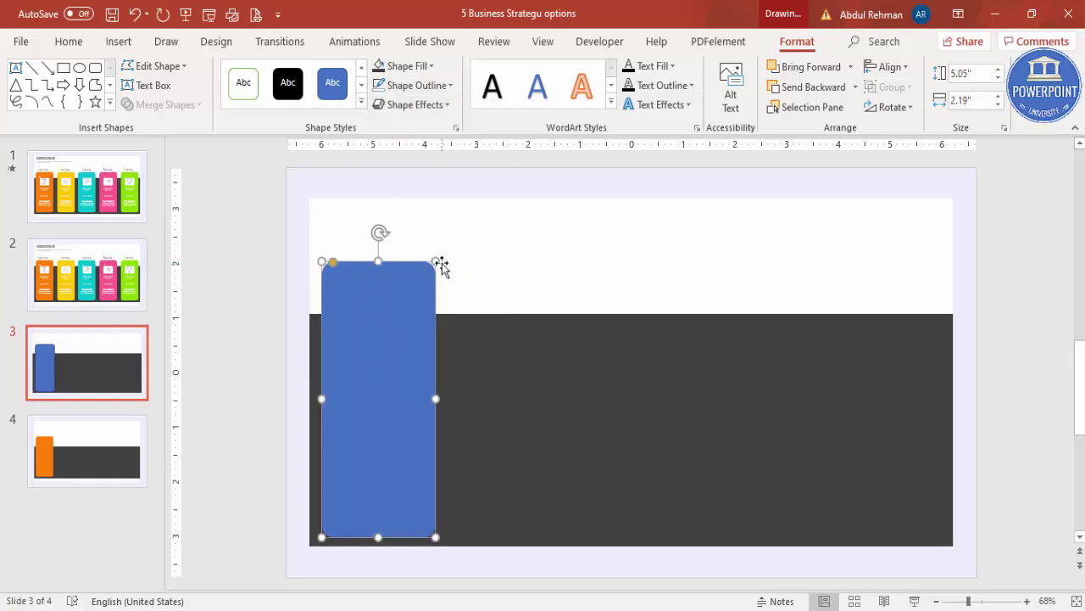
left_click(414, 67)
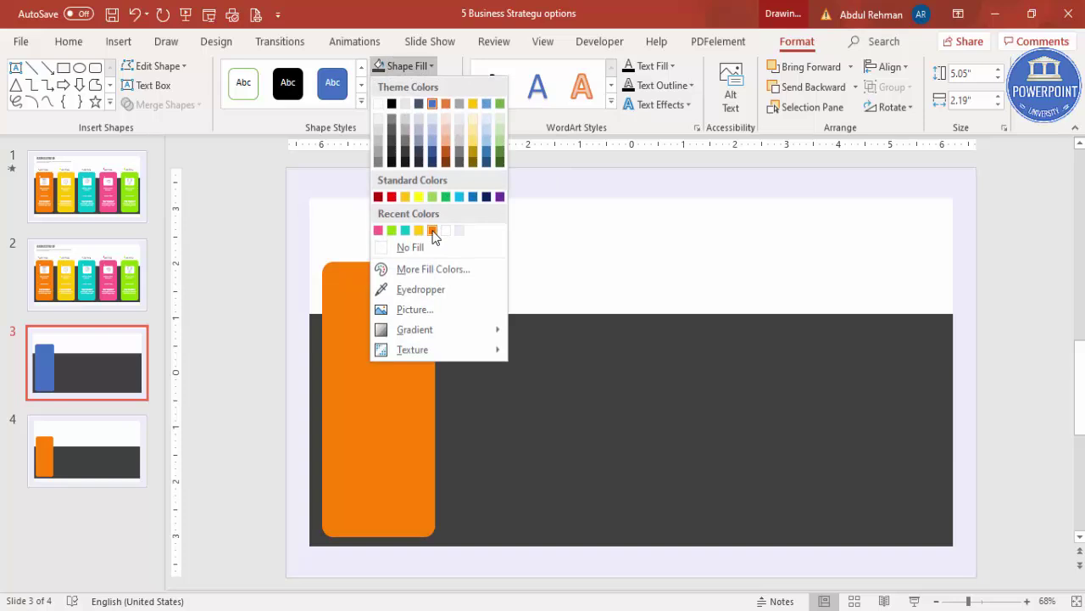
left_click(432, 231)
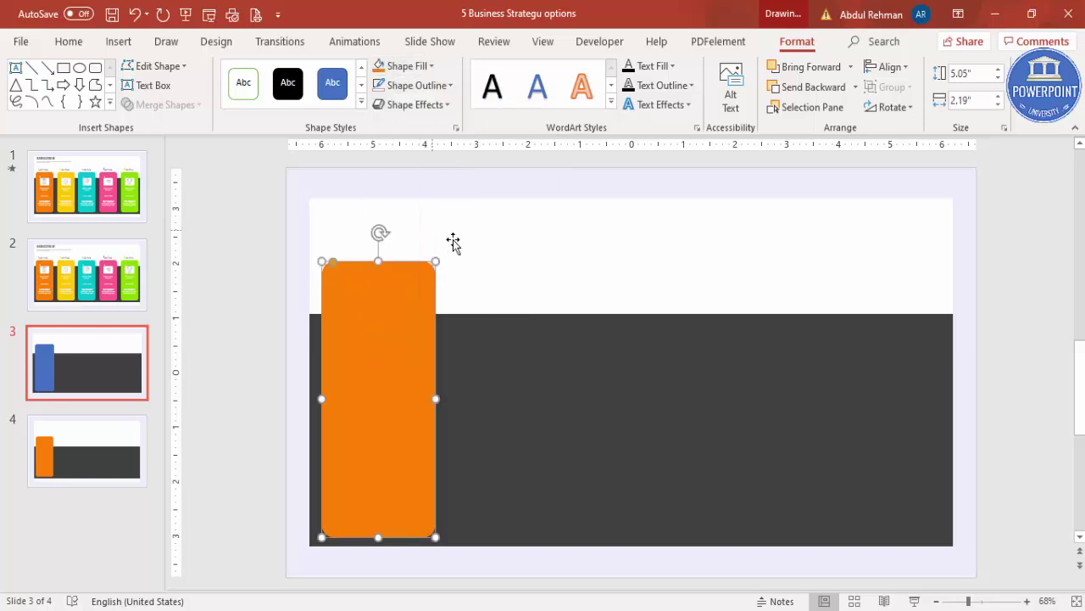
left_click(254, 253)
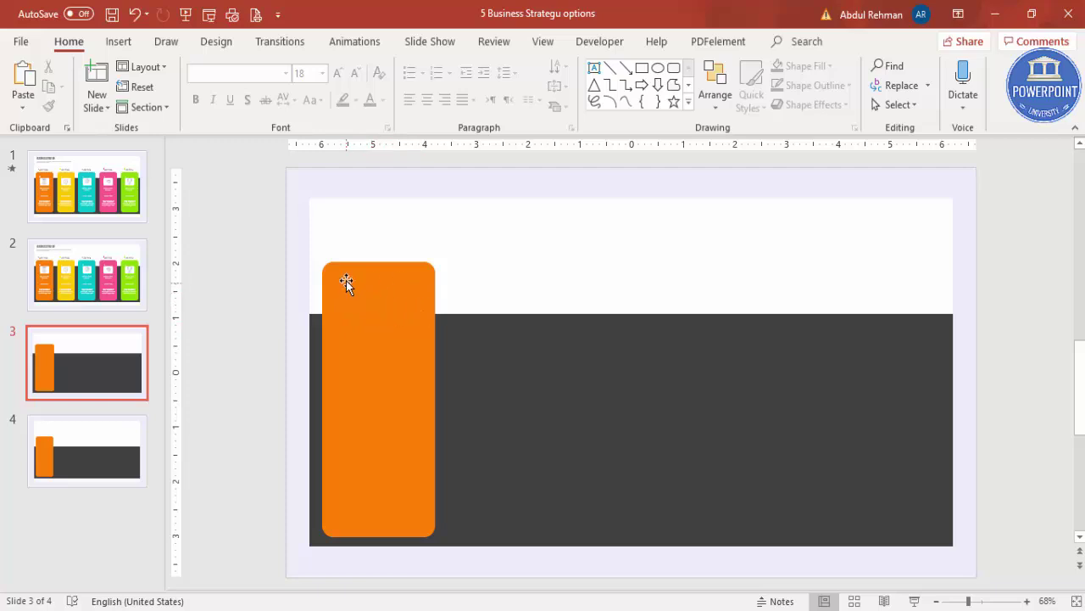
Step: Copy the card, shrink the copy to a 0.81" × 0.95" white box, and place it atop the orange card
left_click(396, 293)
left_click_drag(391, 294, 564, 257)
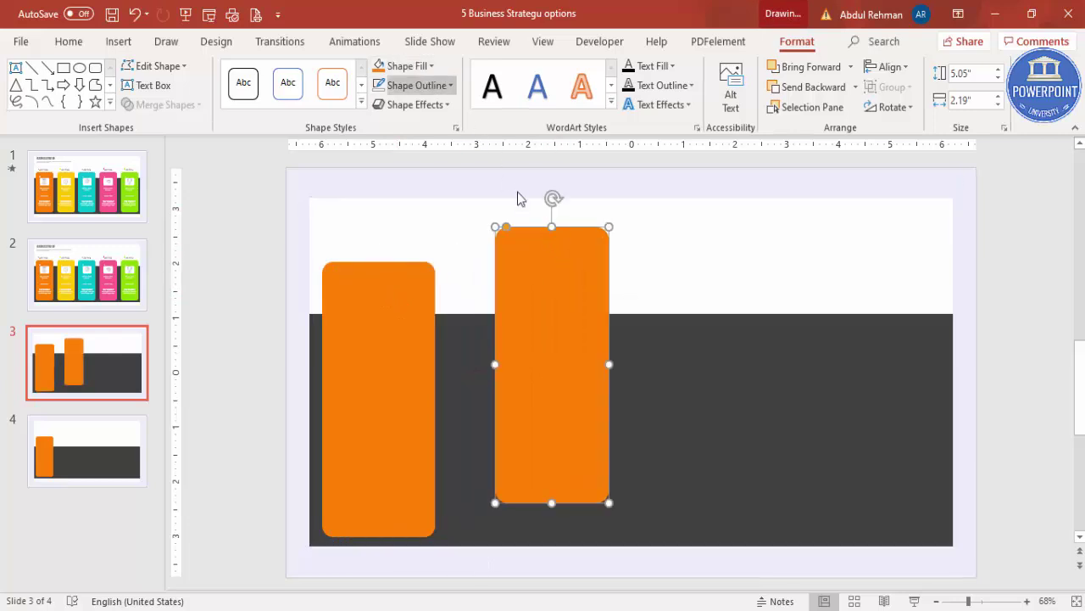
left_click(445, 84)
left_click(447, 86)
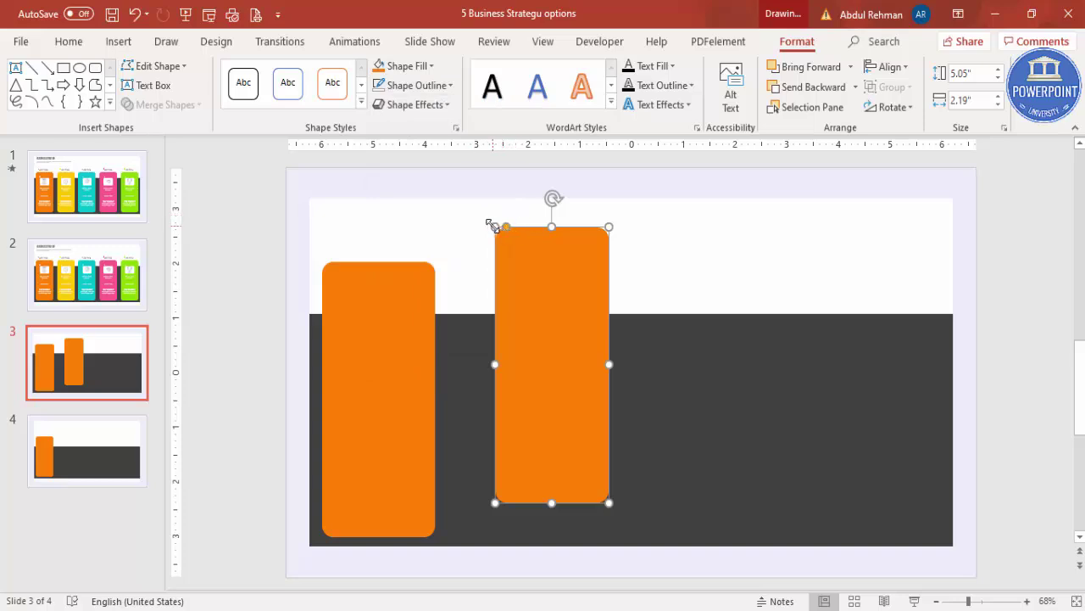
left_click_drag(490, 224, 559, 458)
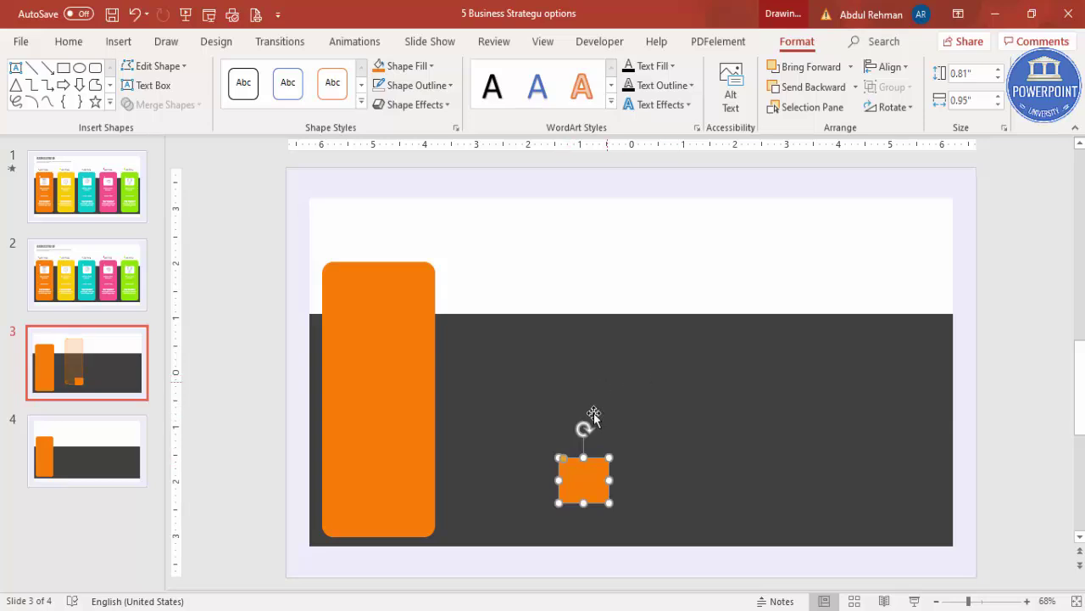
left_click(410, 66)
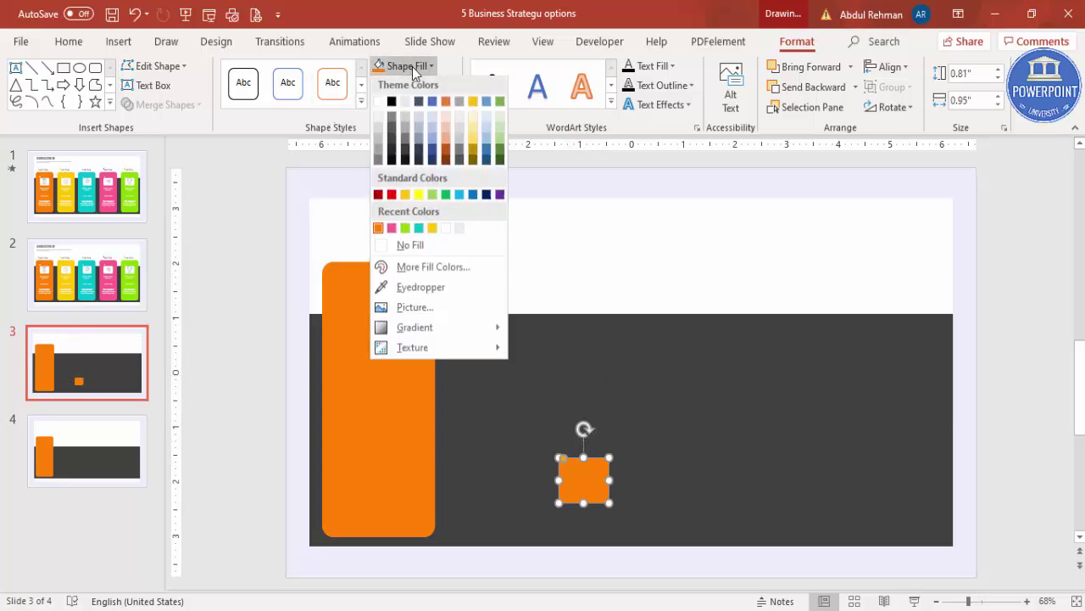
left_click(379, 101)
left_click_drag(585, 468, 381, 309)
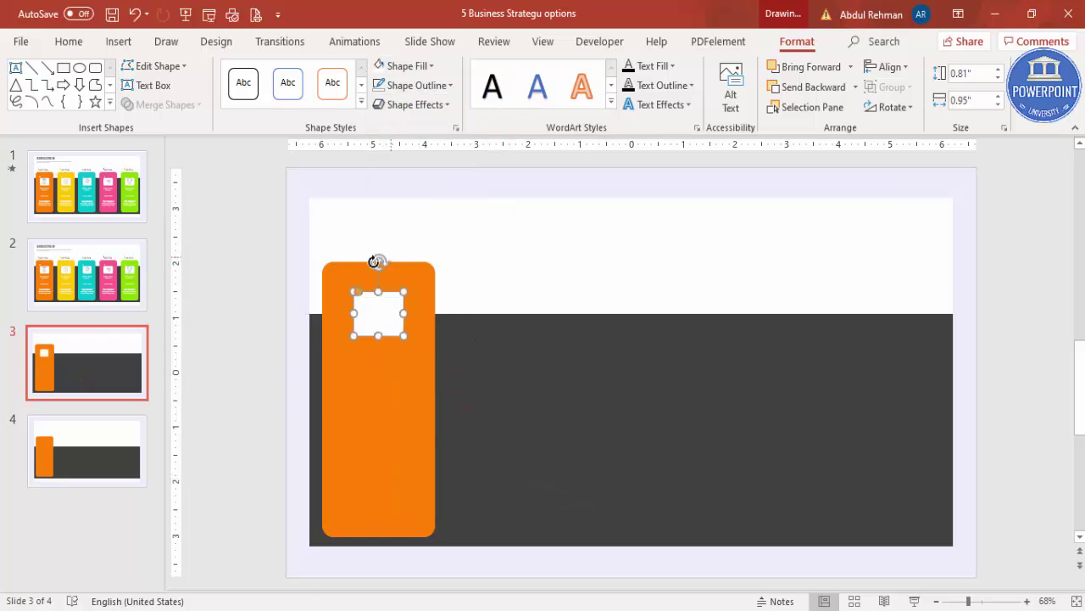
left_click(258, 249)
left_click(124, 44)
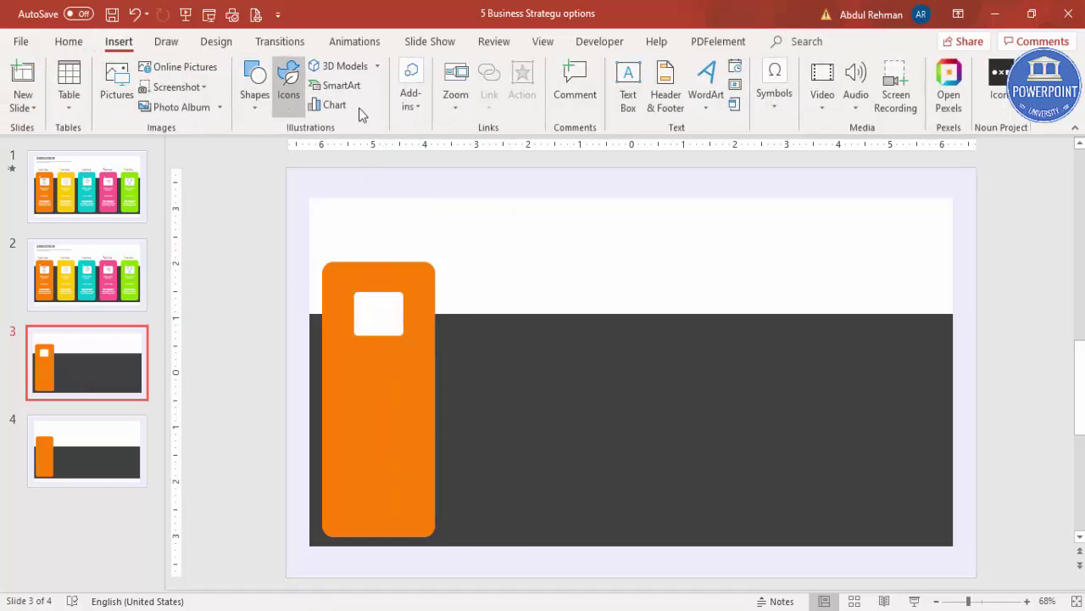
Step: Add a text box reading 'Add detail text here' below the white box
left_click(256, 102)
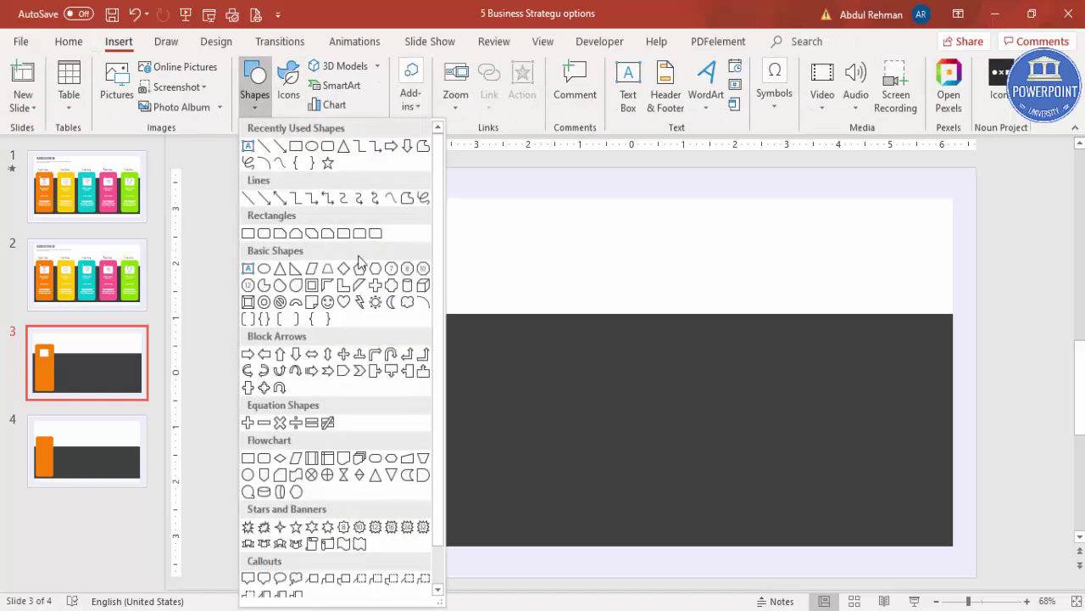
left_click(632, 80)
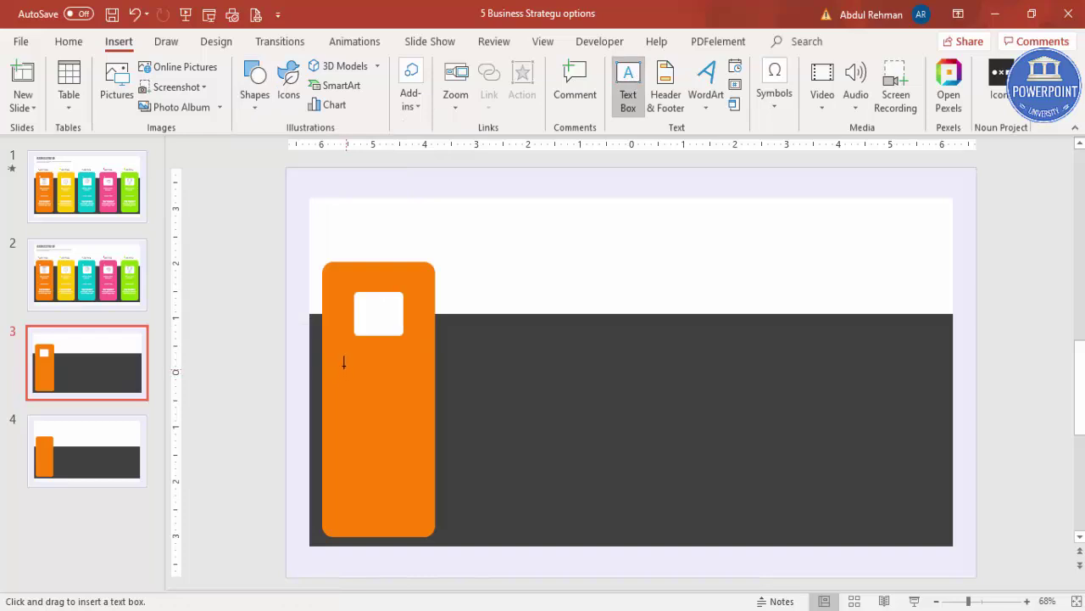
left_click_drag(329, 349, 428, 400)
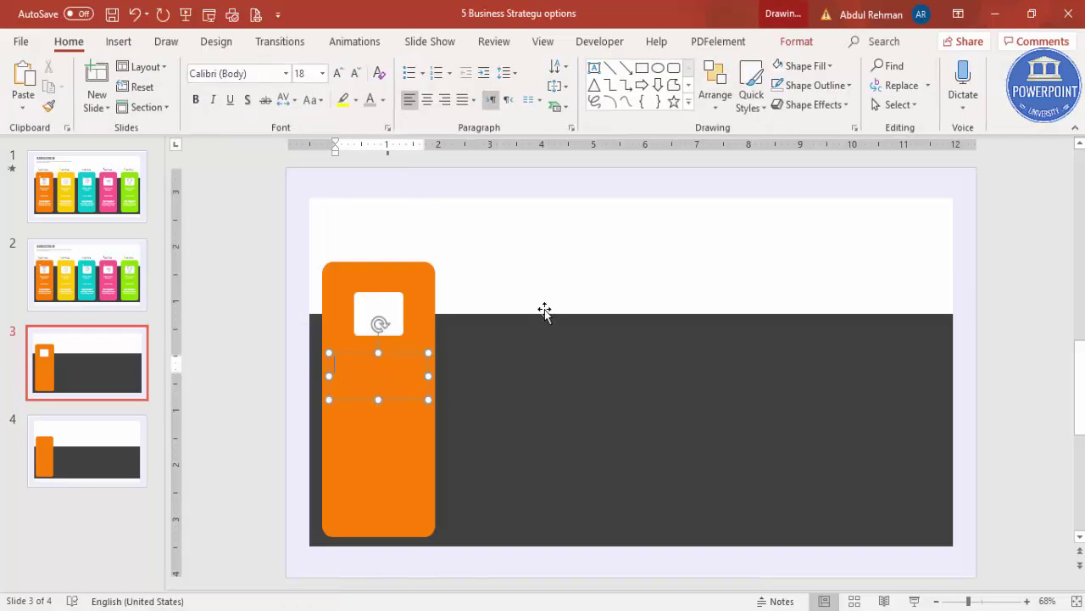
type("Add detail text here")
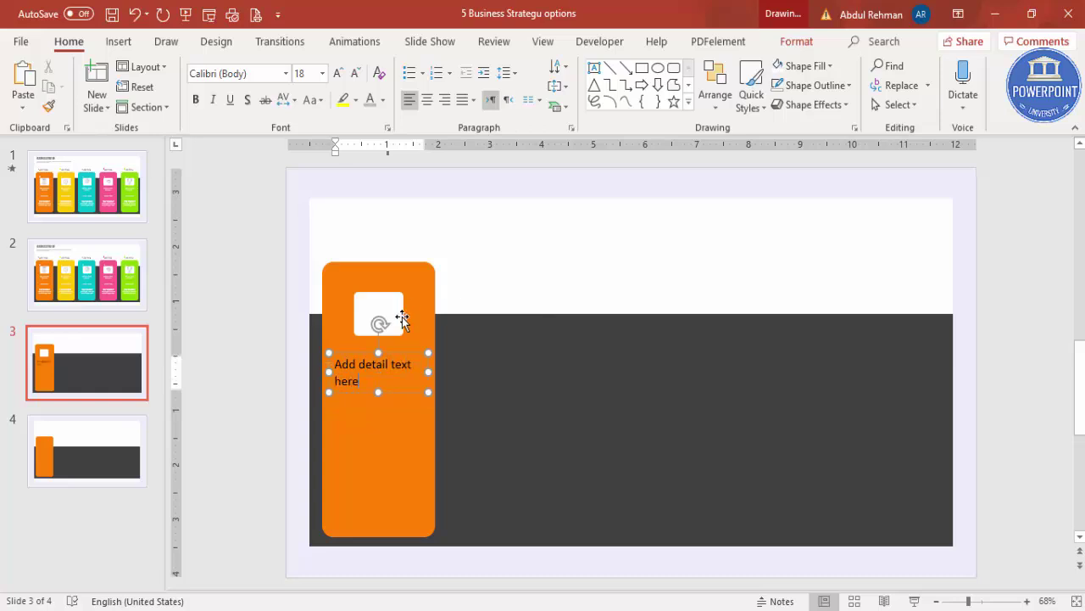
key("Escape")
Step: Format the detail text centred, Open Sans, 12 pt, white
left_click(427, 100)
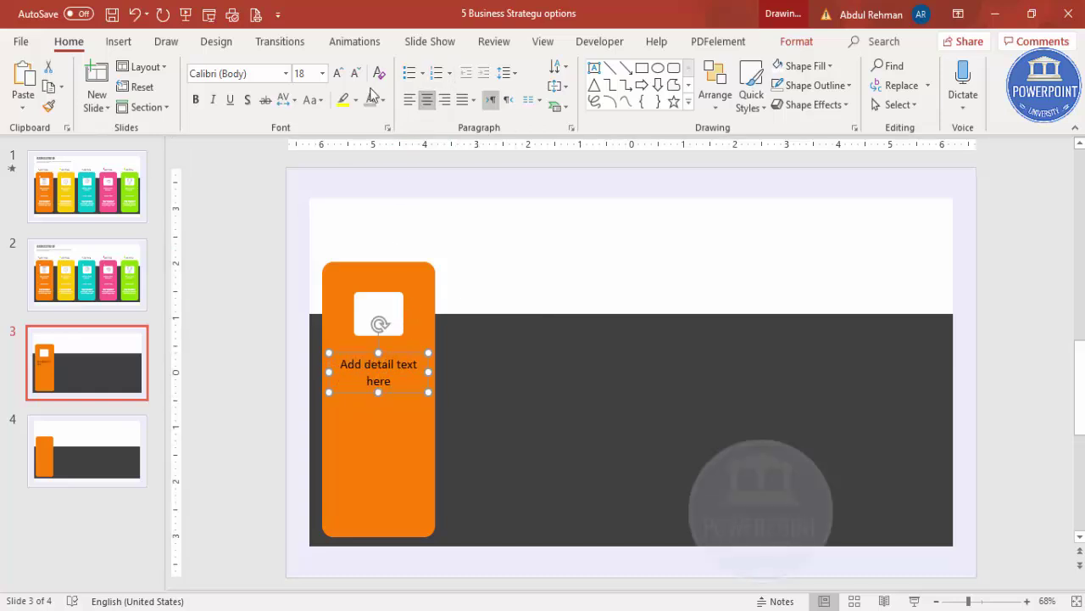
left_click(272, 71)
type("Open Sans")
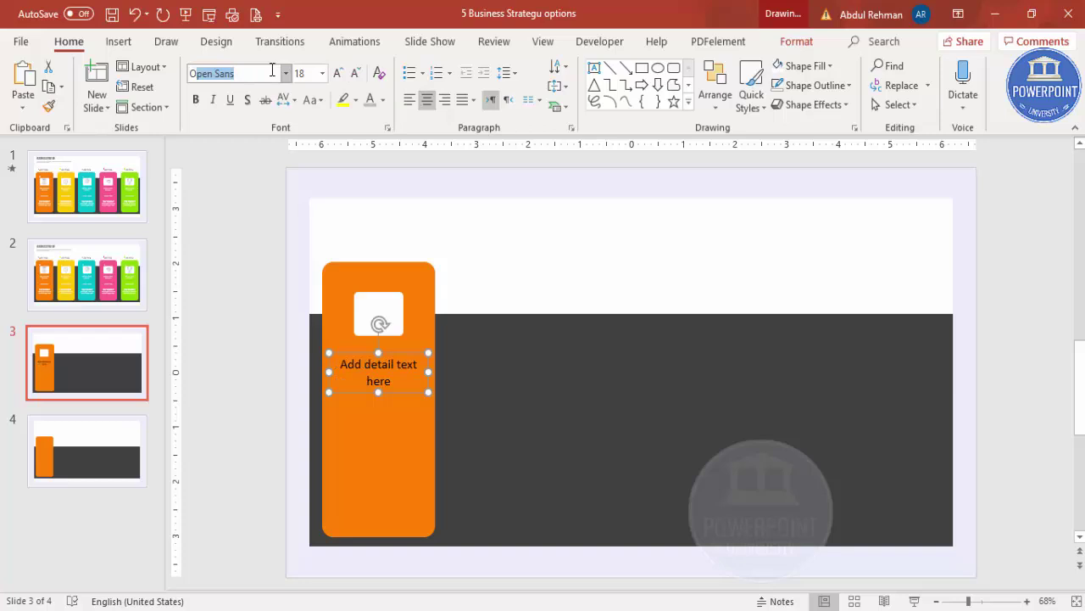
key("Return")
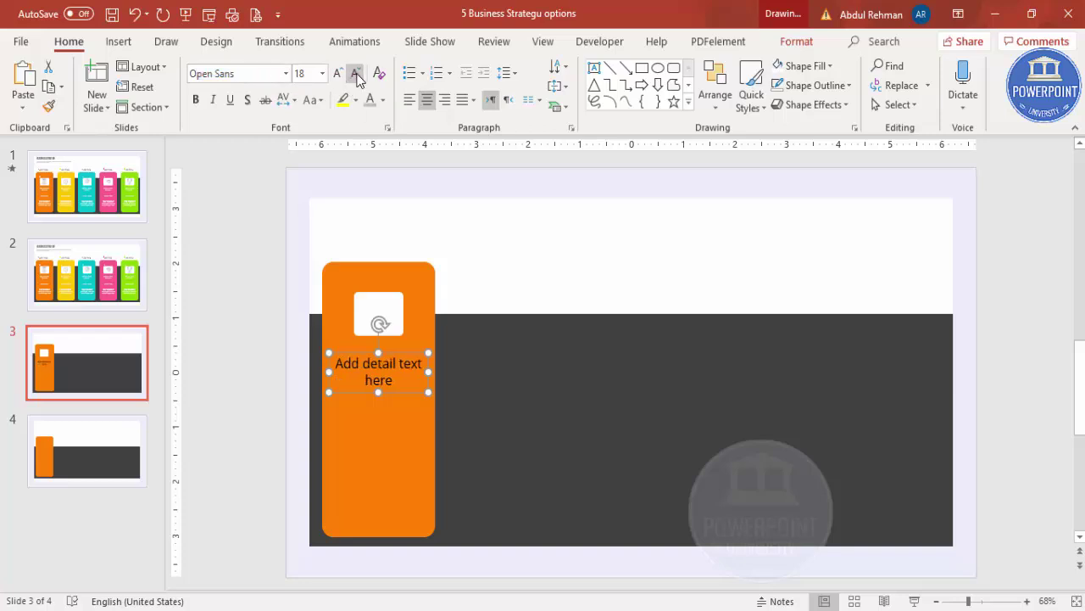
left_click(356, 75)
left_click(356, 75)
left_click(356, 75)
left_click(383, 101)
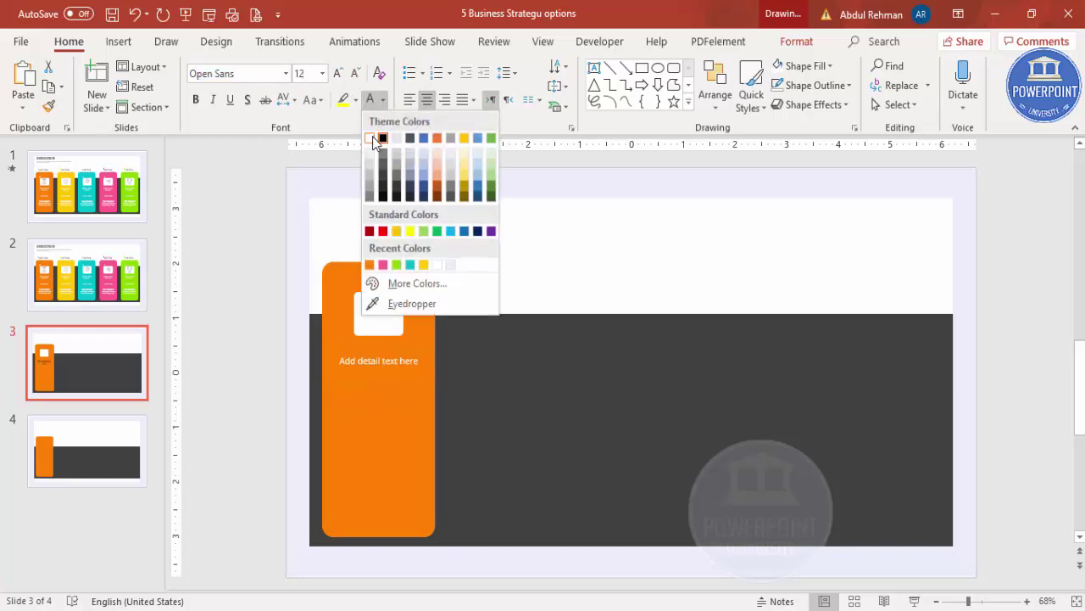
left_click(371, 138)
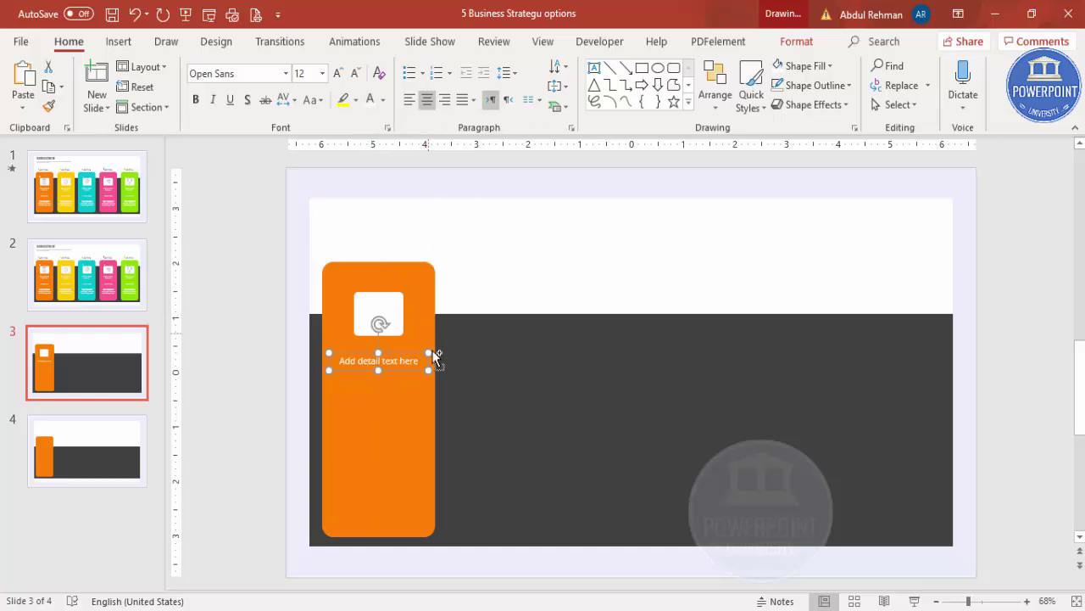
Step: Duplicate the detail text below itself and make the copy bold 16 pt
key("ctrl+d")
left_click_drag(424, 361, 415, 387)
left_click(196, 99)
left_click(339, 74)
left_click(338, 74)
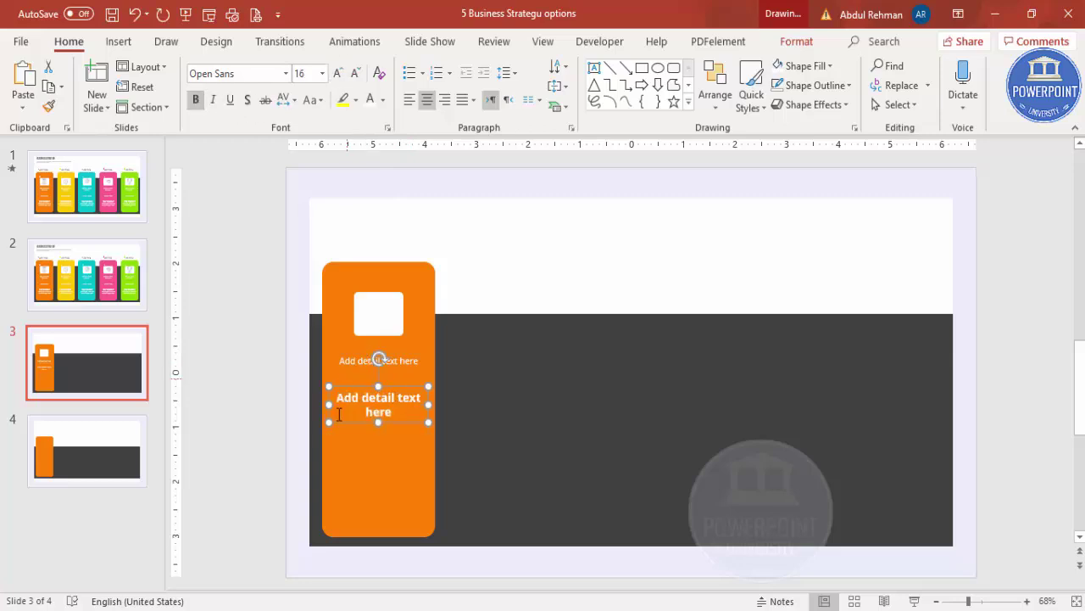
Step: Replace the copy's text with 'YOUR TITLE'
left_click_drag(340, 406, 569, 464)
key("BackSpace")
type("YOUR TITLE")
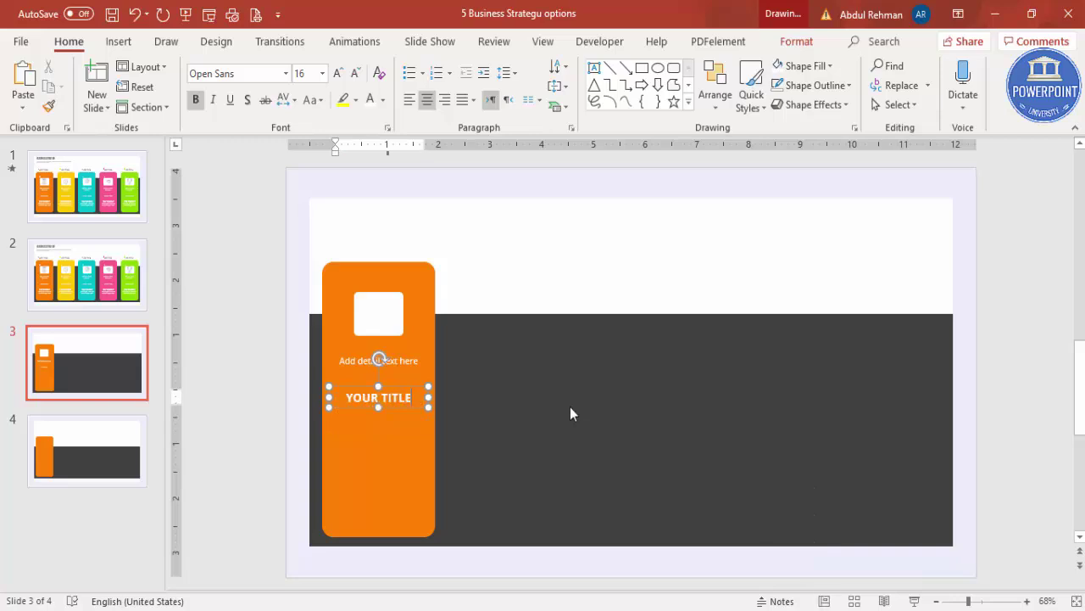
left_click(415, 382)
left_click(385, 409)
left_click(254, 270)
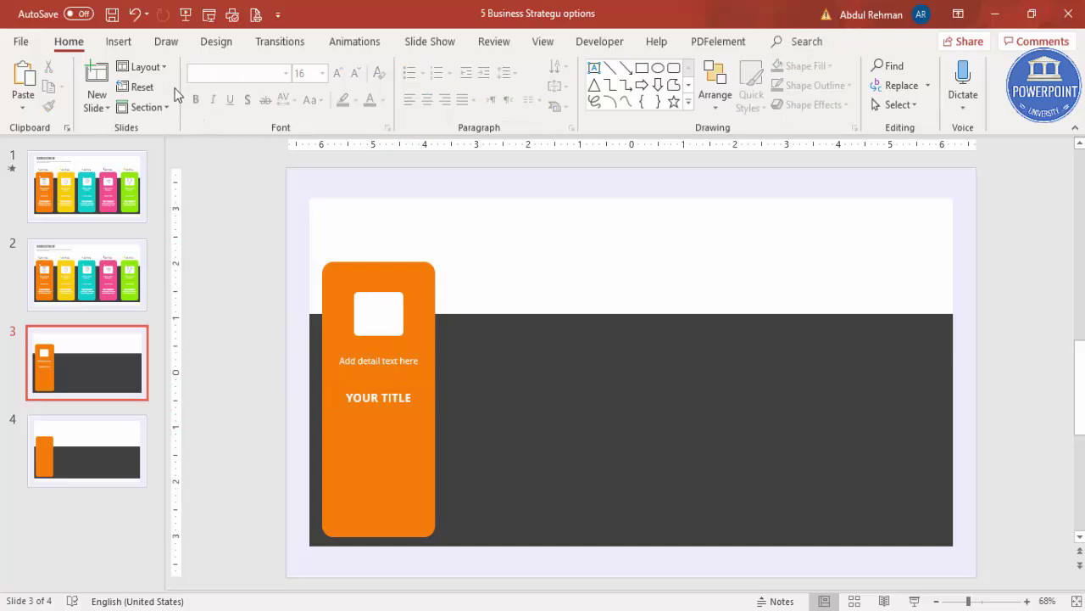
Step: Add a text box below YOUR TITLE filled with =lorem(1) placeholder text
left_click(119, 41)
left_click(628, 89)
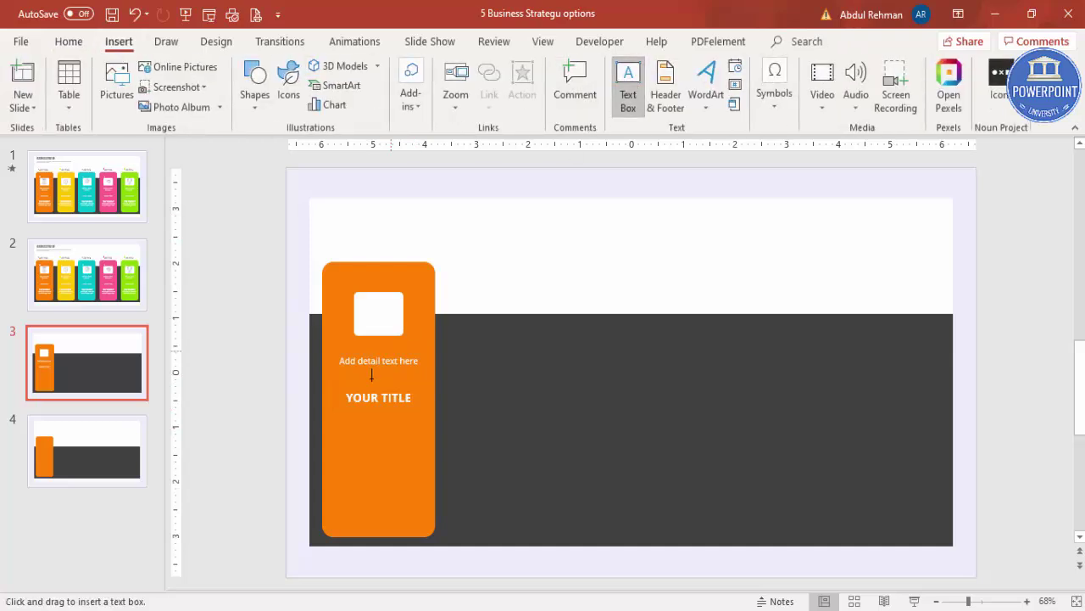
left_click_drag(333, 416, 428, 530)
type("=")
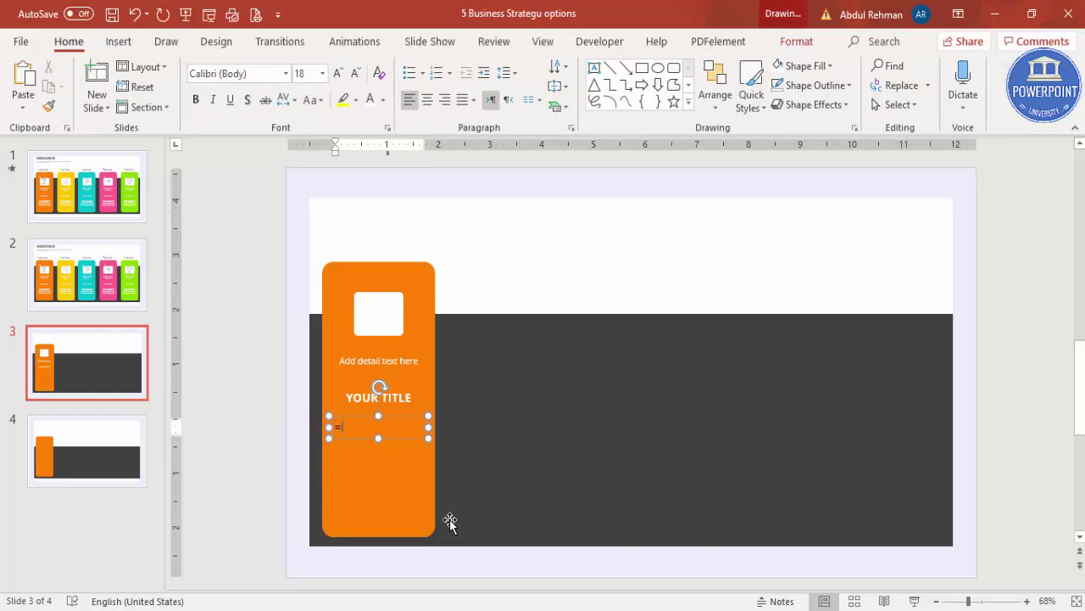
type("lorem(1)")
key("Return")
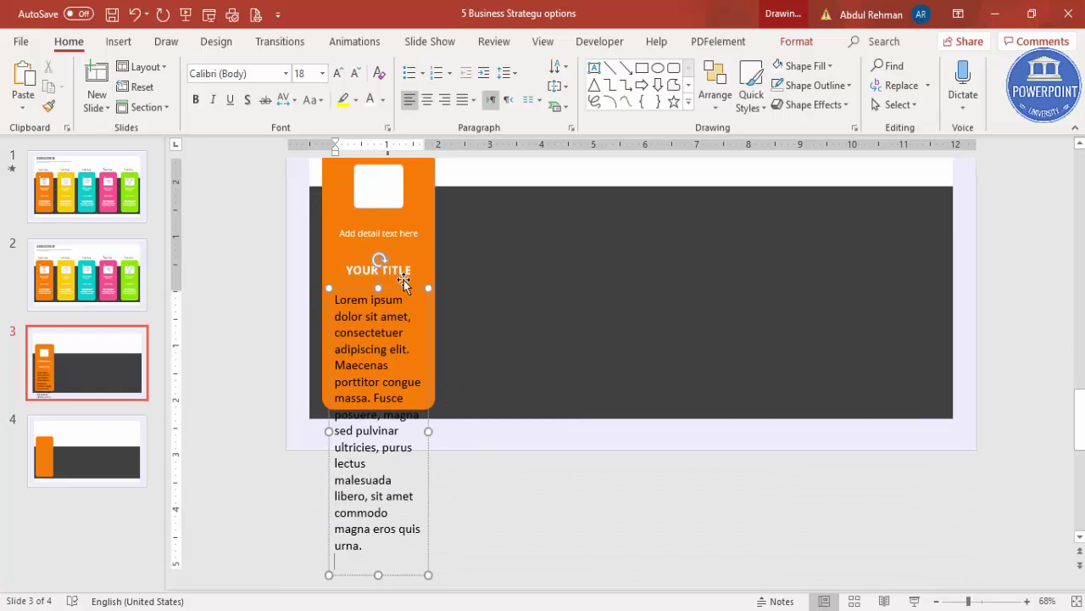
Step: Make the Lorem ipsum text white, 10.5 pt and centred
left_click(410, 288)
left_click(370, 102)
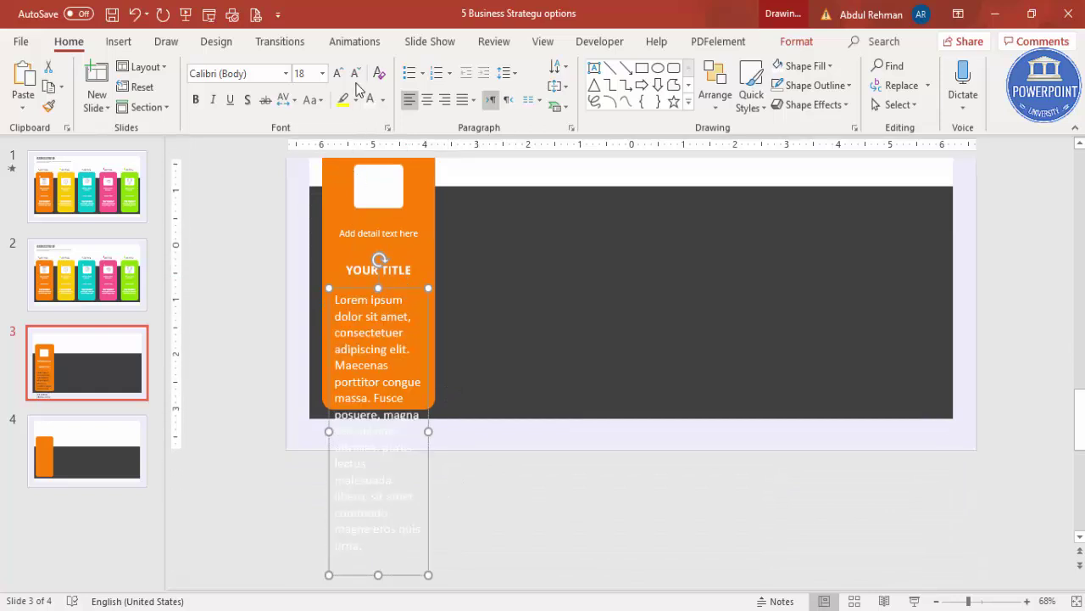
left_click(355, 73)
left_click(356, 72)
left_click(355, 73)
left_click(355, 73)
left_click(355, 73)
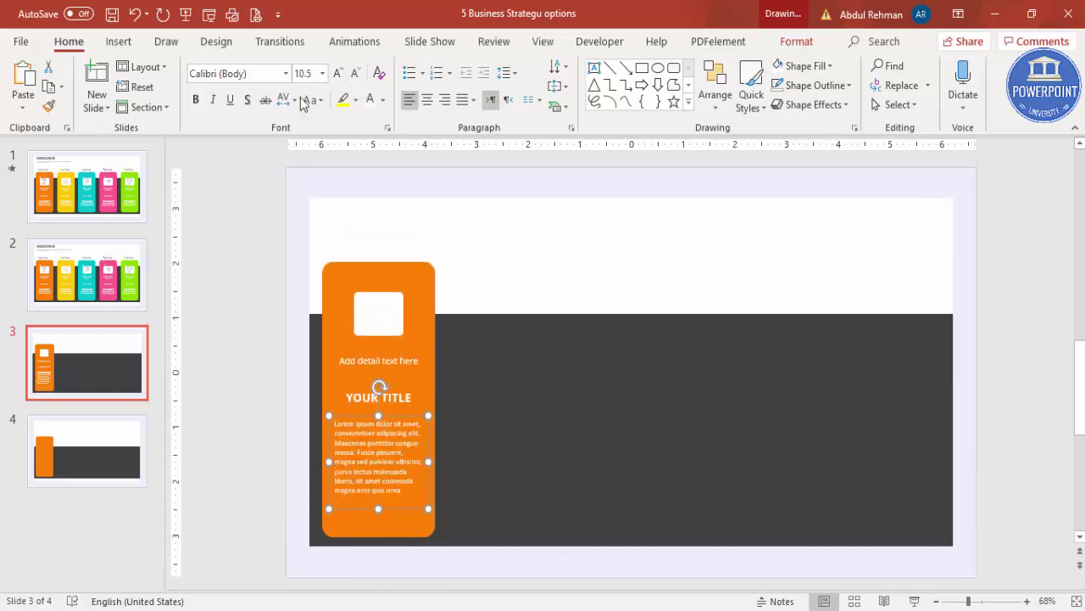
left_click(427, 100)
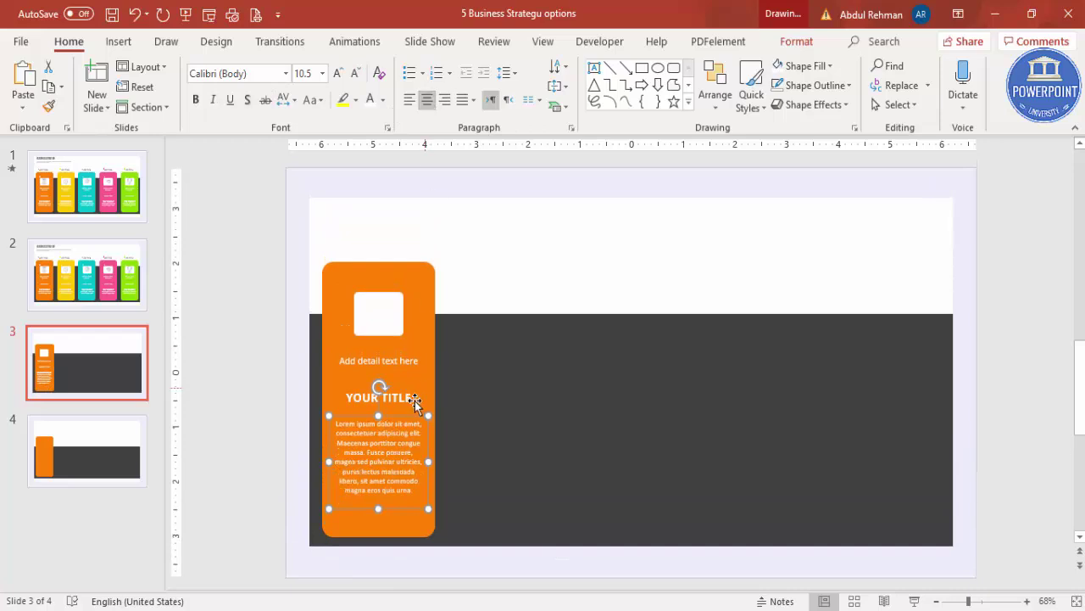
left_click(400, 417)
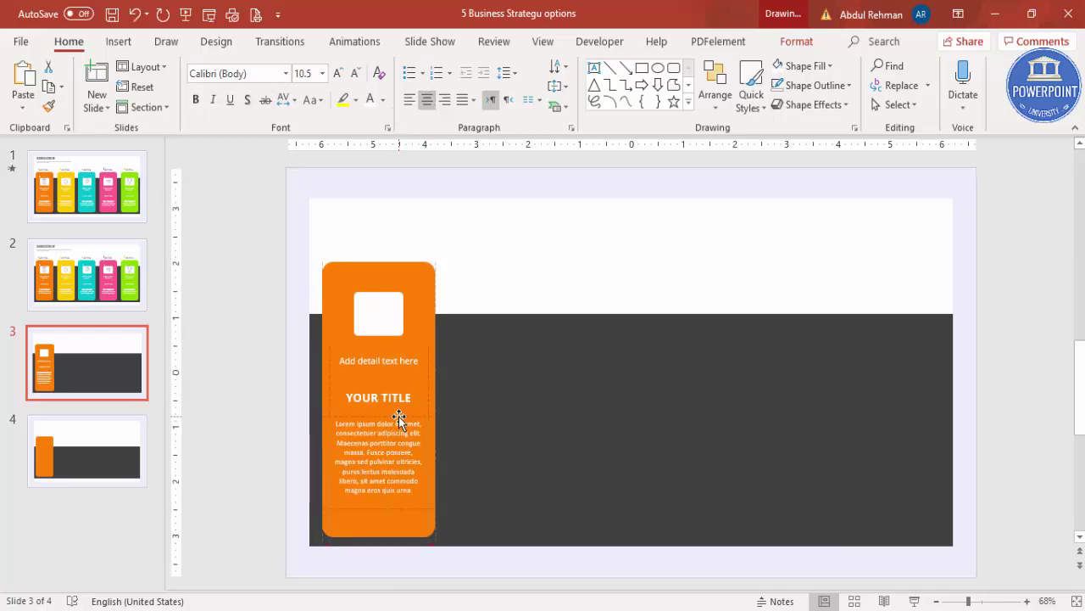
Step: Insert the first Analytics bar-chart icon and move it into the card's white square
left_click(245, 279)
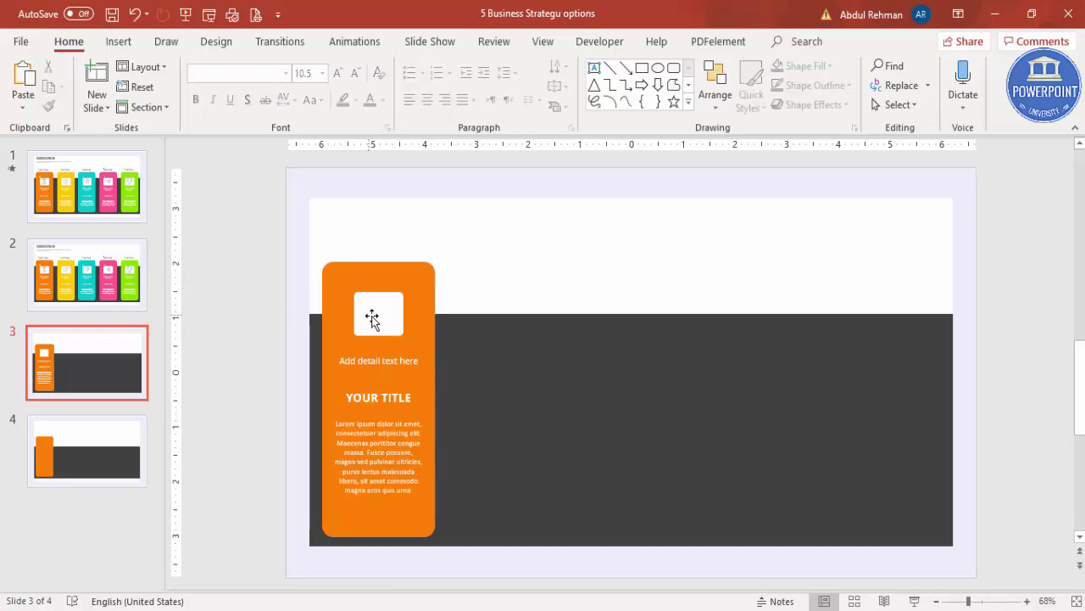
left_click(119, 41)
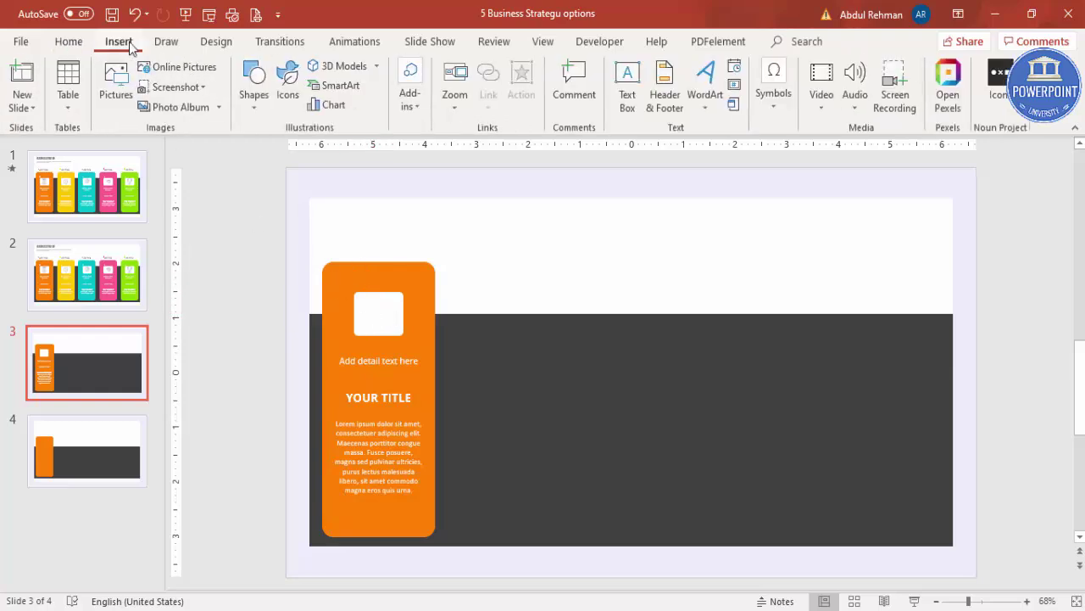
left_click(290, 92)
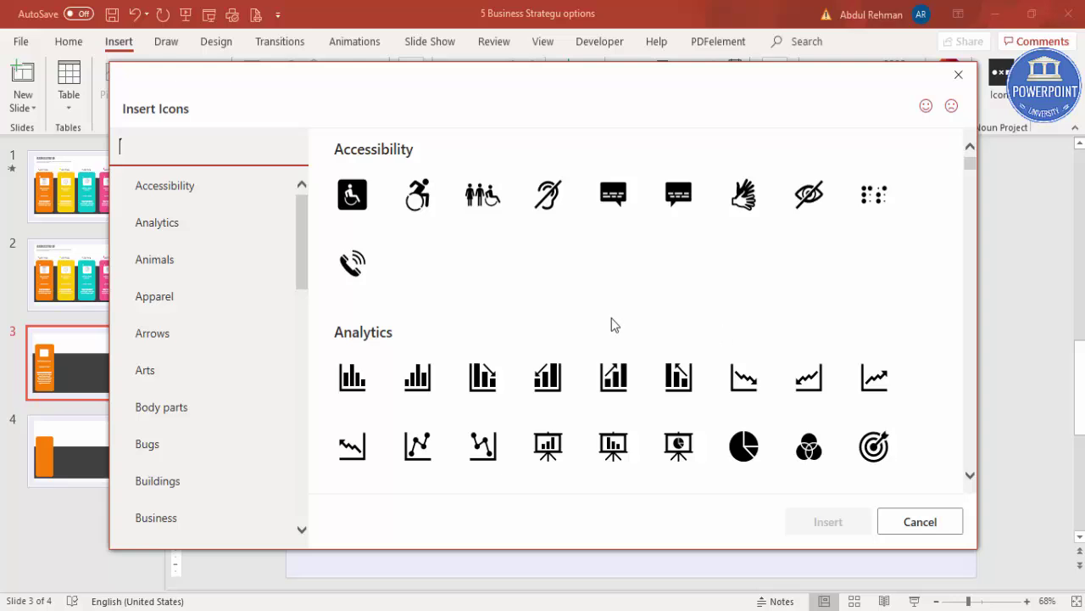
left_click(366, 383)
left_click(826, 526)
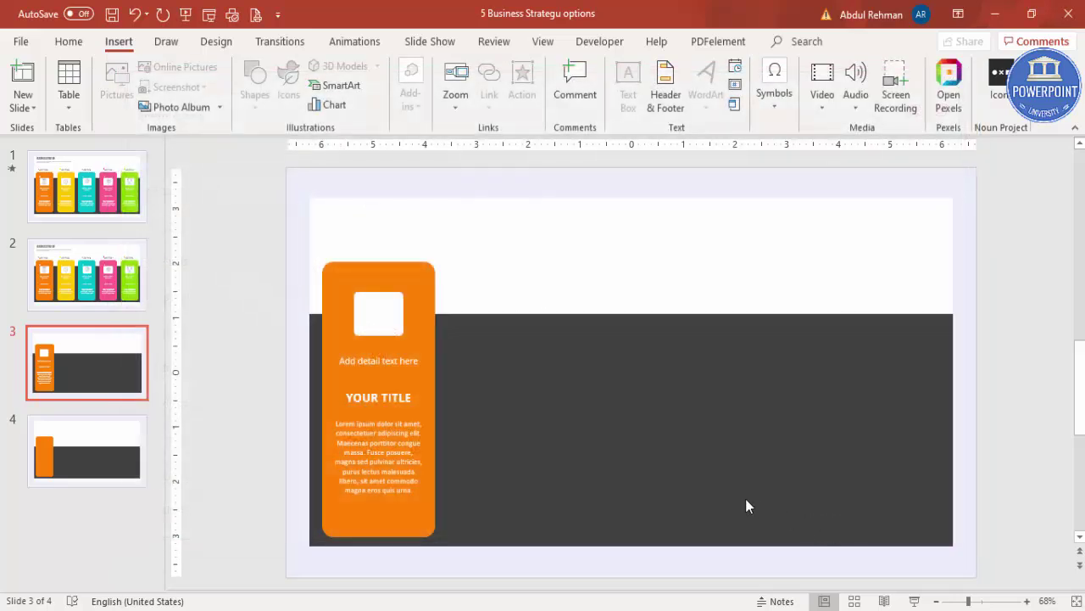
left_click_drag(605, 349, 382, 312)
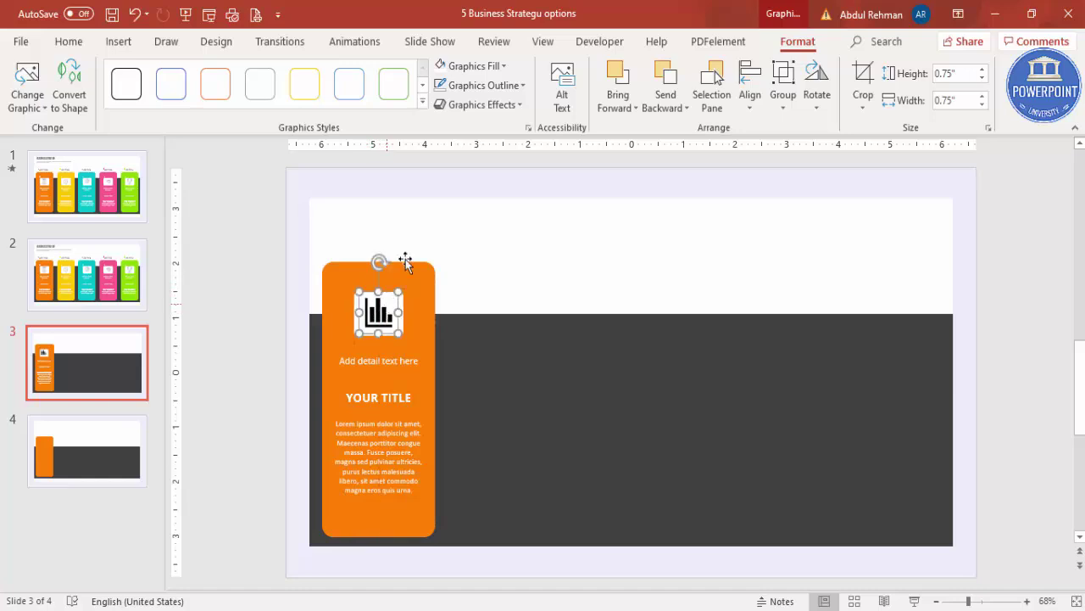
Step: Set the chart icon to No Fill with a Black, Text 1, Lighter 15% outline
left_click(511, 88)
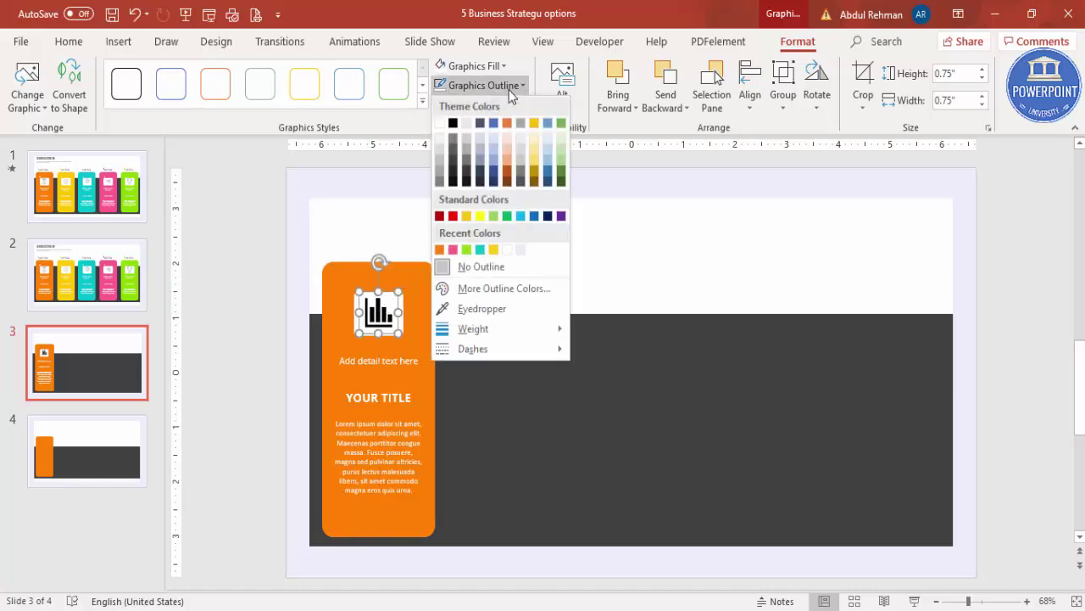
left_click(455, 163)
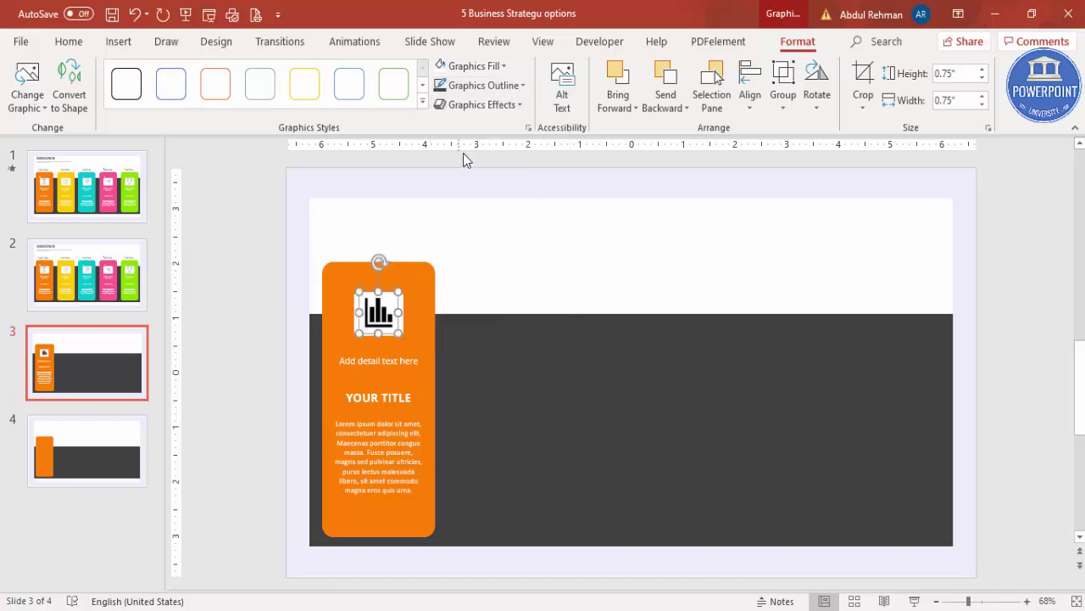
left_click(491, 70)
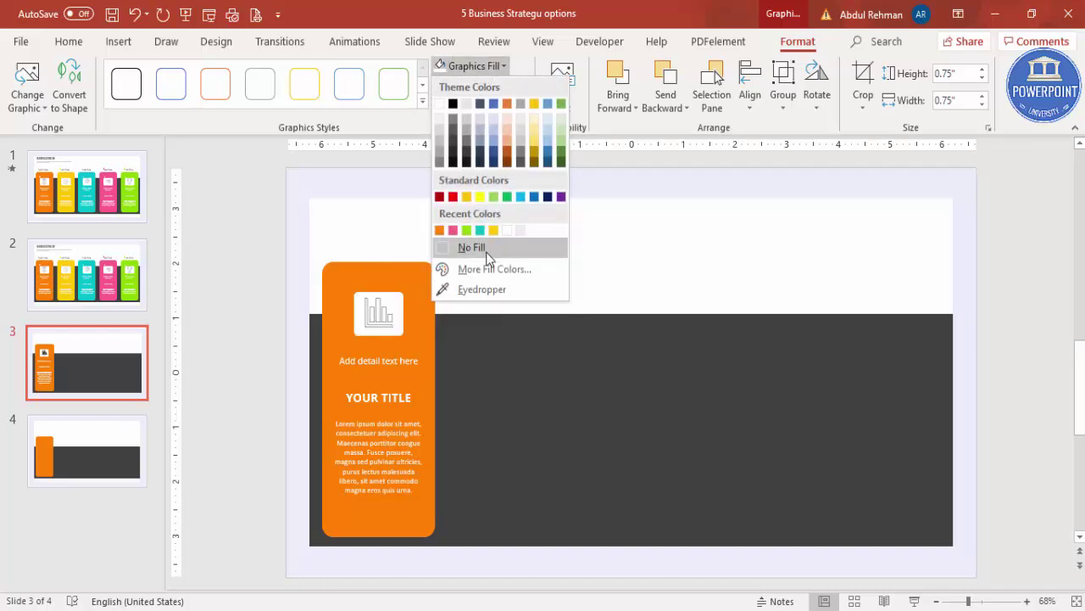
left_click(472, 247)
left_click(491, 85)
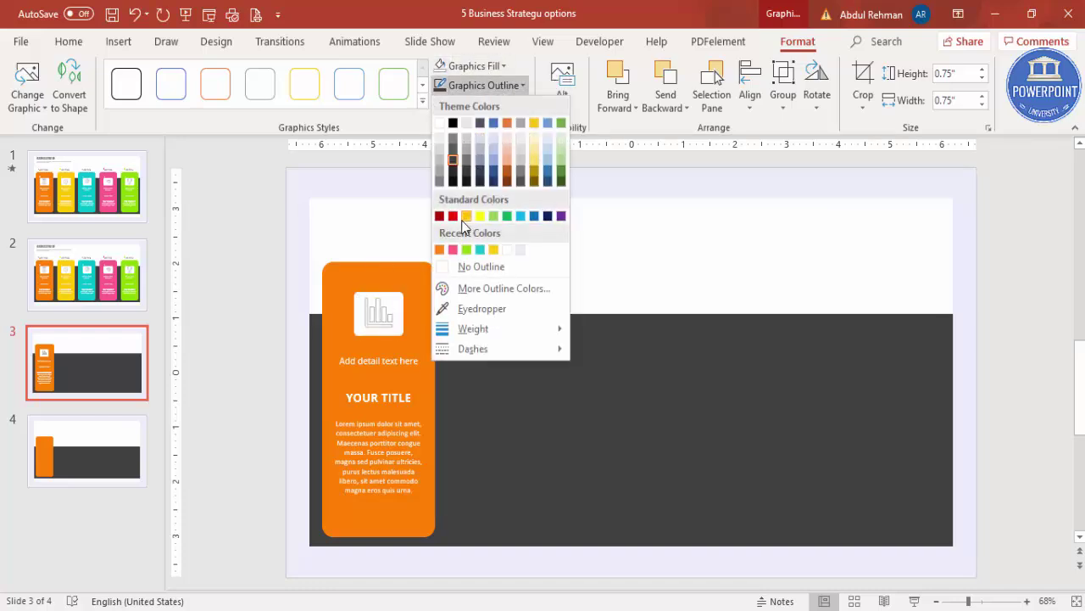
left_click(453, 173)
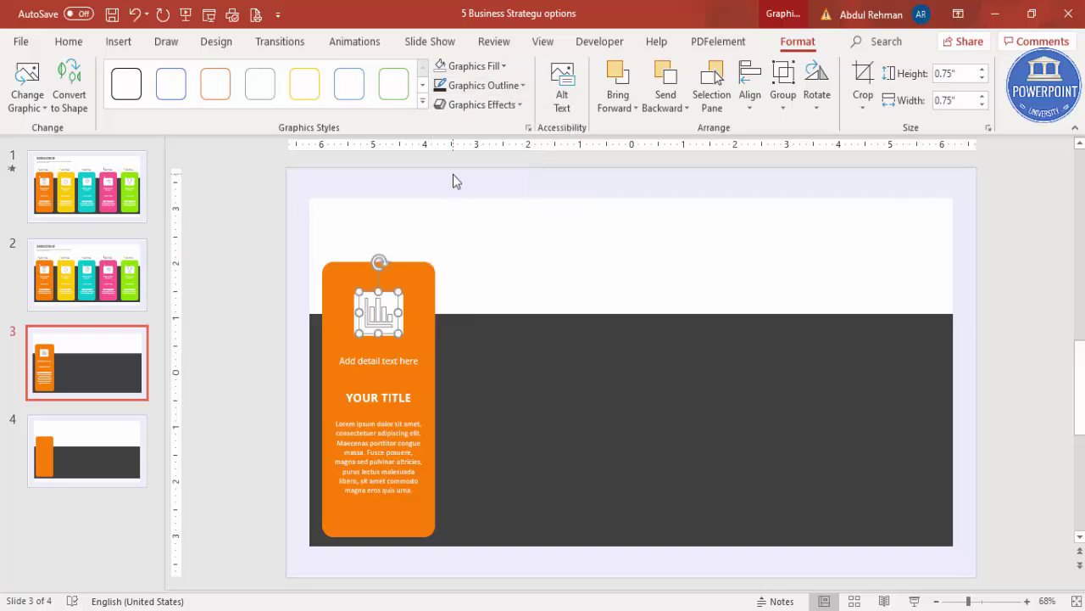
left_click(284, 212)
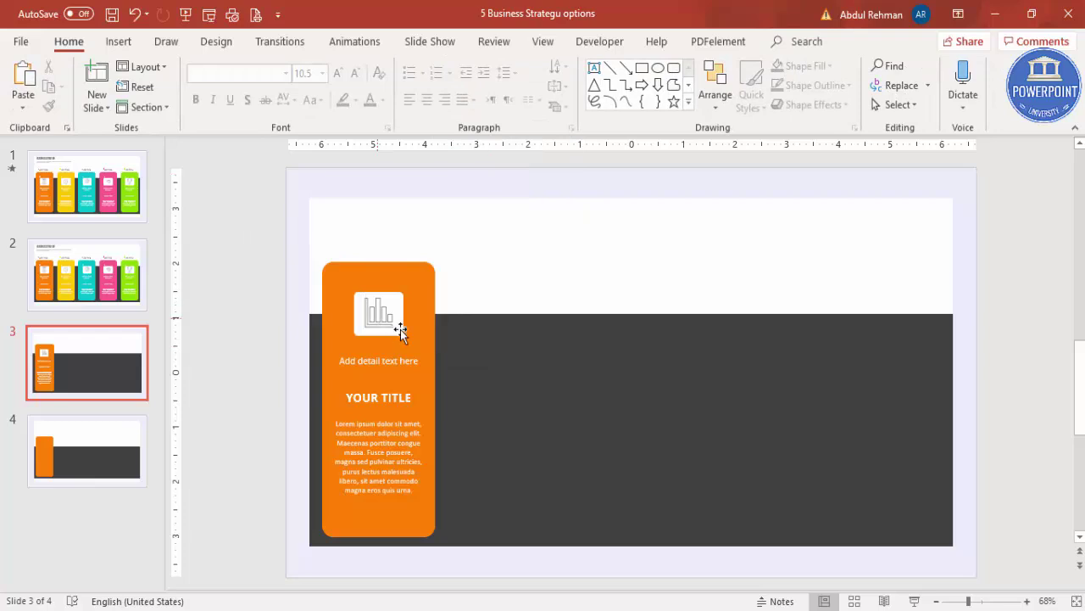
Step: Duplicate the white square and shrink the copy to a tiny marker
left_click(397, 300)
left_click_drag(397, 314, 517, 345)
left_click(980, 601)
key("ctrl+z")
Step: Move the tiny white square to the orange card's top-left above the icon box, then fit the slide to the window
scroll(627, 365, "up", 5)
left_click_drag(616, 365, 214, 223)
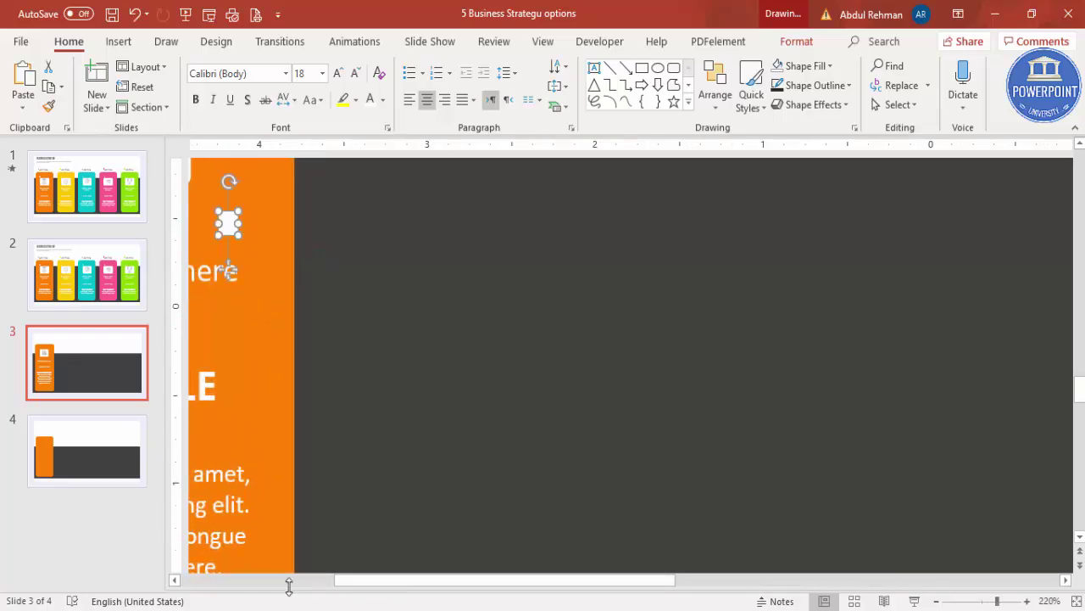
scroll(288, 584, "left", 3)
scroll(551, 348, "up", 3)
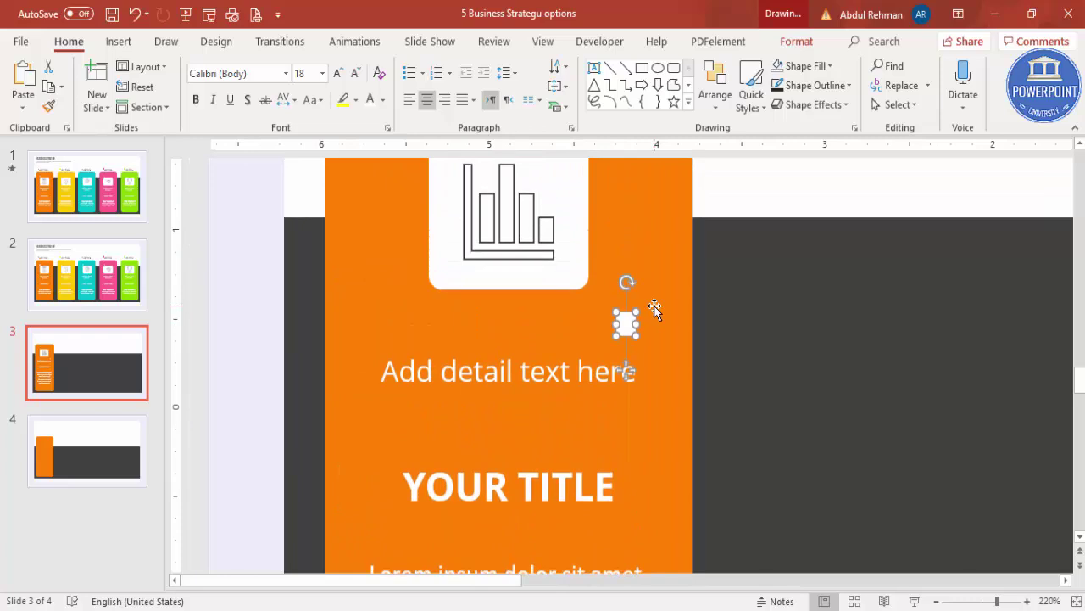
left_click_drag(628, 323, 385, 225)
scroll(407, 280, "up", 2)
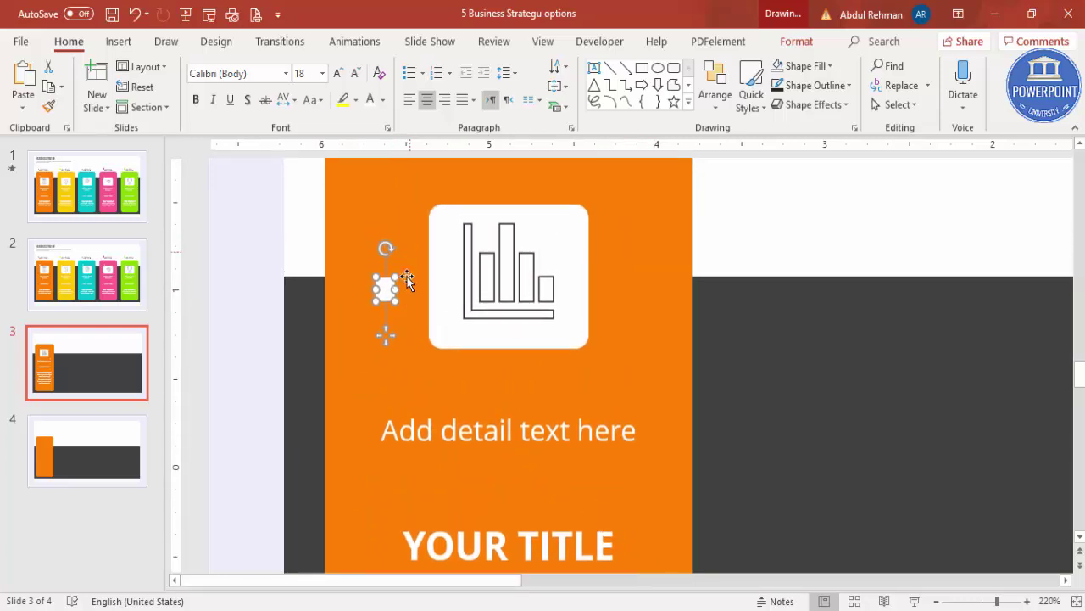
left_click_drag(388, 289, 436, 172)
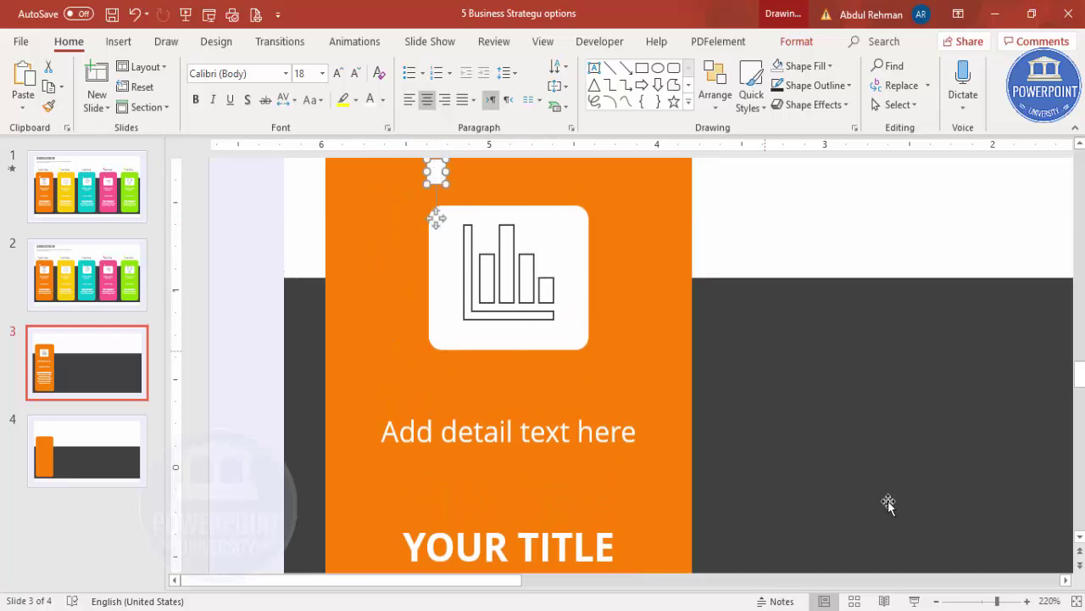
left_click(1076, 600)
left_click(231, 257)
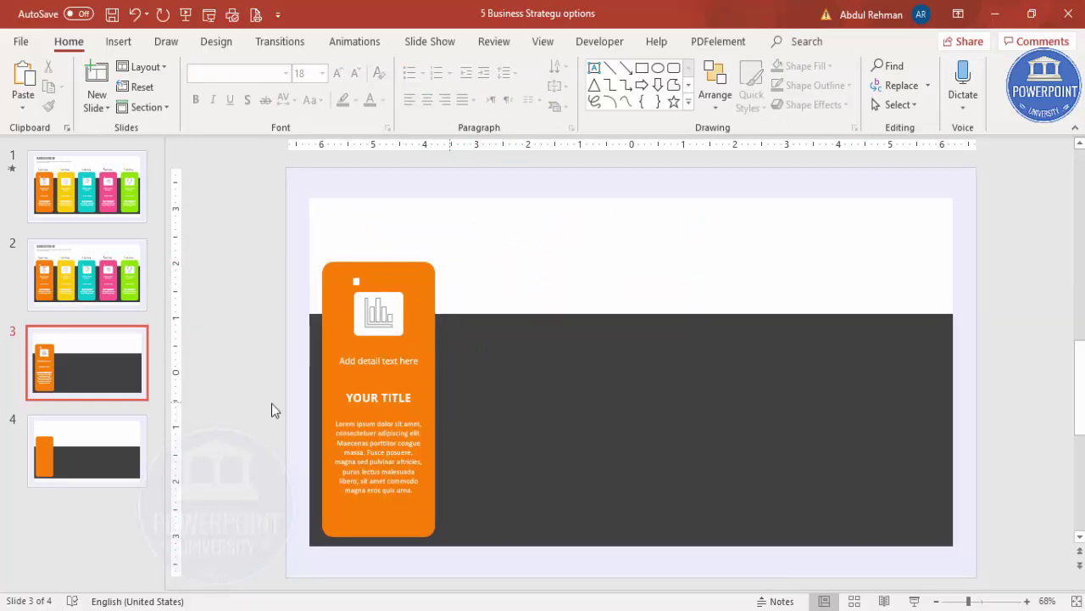
Step: Group the orange card's parts and duplicate it into five cards across the band
left_click_drag(242, 222, 486, 591)
key("ctrl+g")
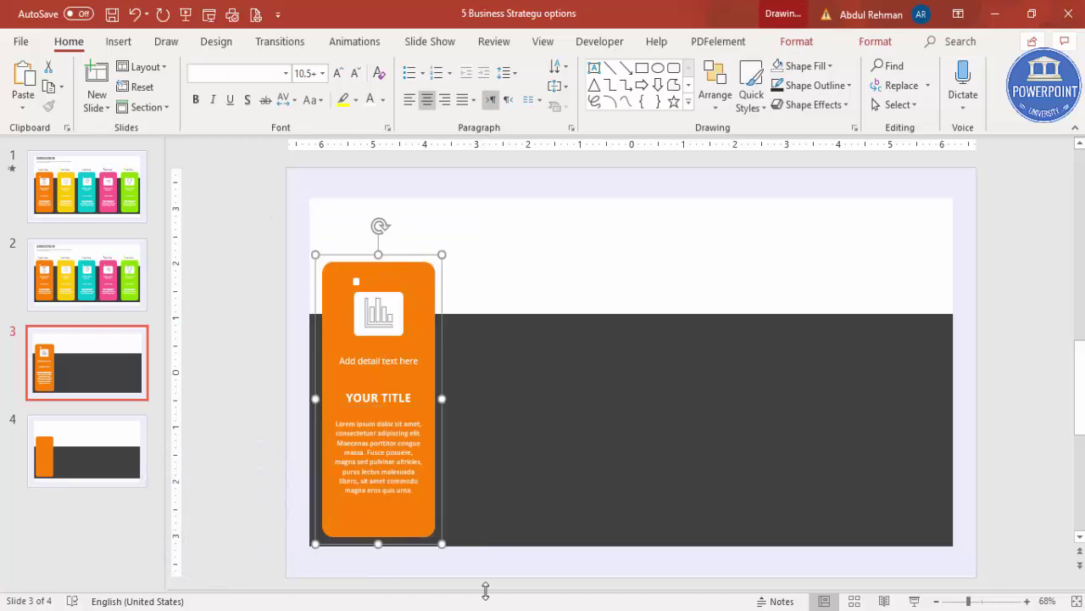
left_click_drag(409, 305, 544, 278)
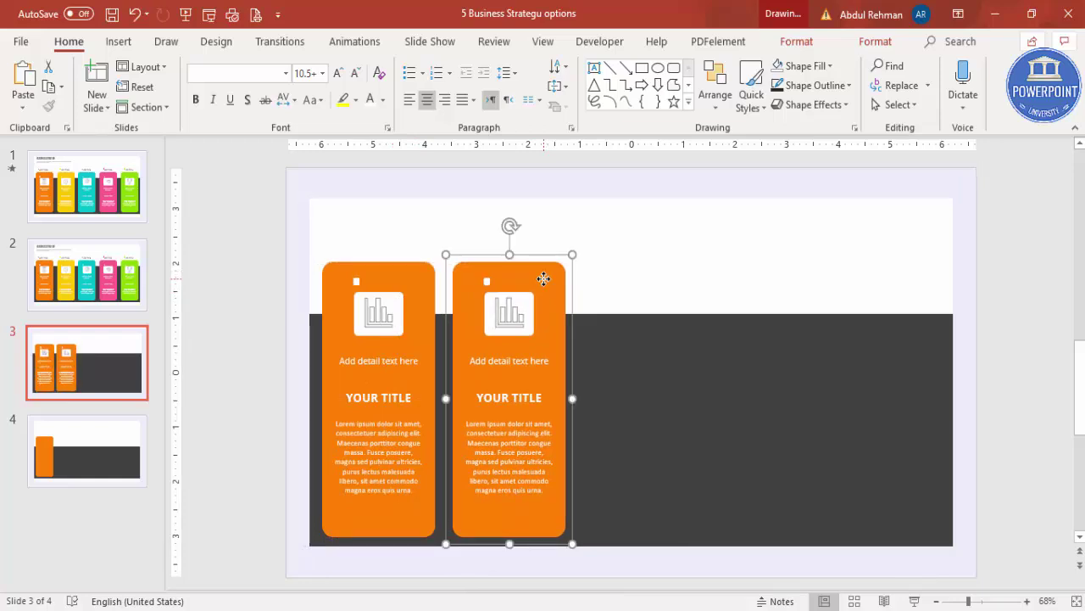
key("ctrl+d")
key("ctrl+d")
key("ctrl+d")
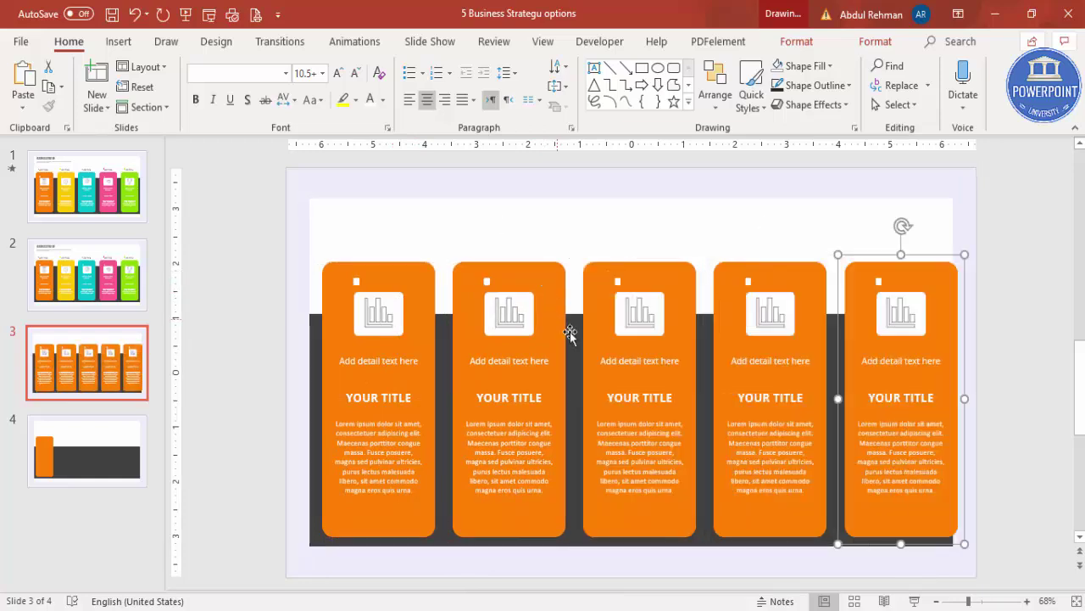
key("Left")
key("Left")
key("Left")
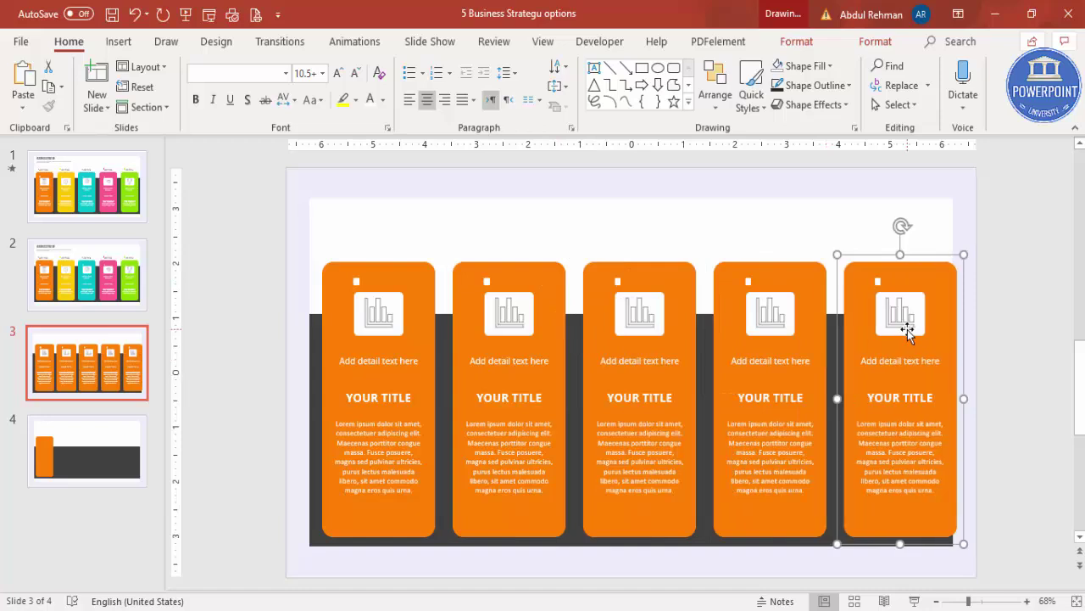
key("Left")
key("Left")
key("Left")
key("Left")
key("Left")
key("Left")
key("Left")
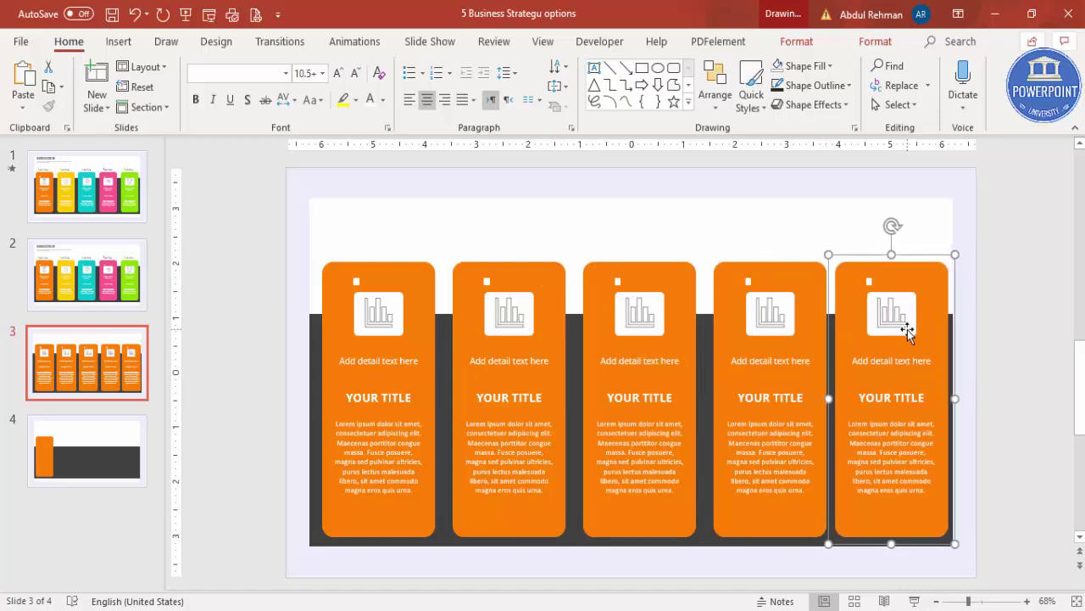
key("Left")
key("Left")
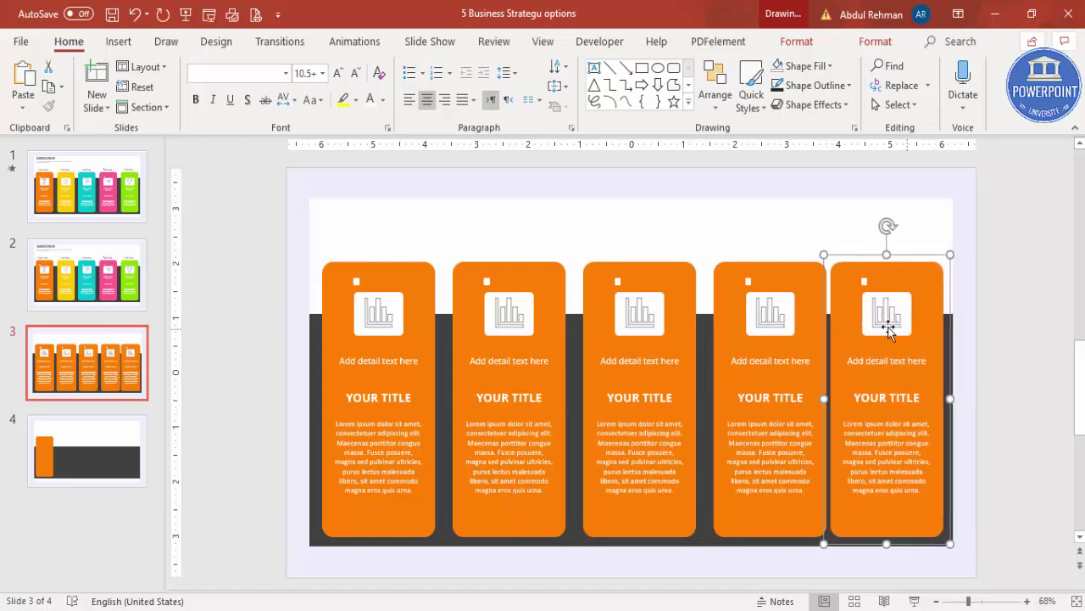
Step: Select all five cards and distribute them horizontally
left_click(763, 287, "shift")
left_click(646, 281, "shift")
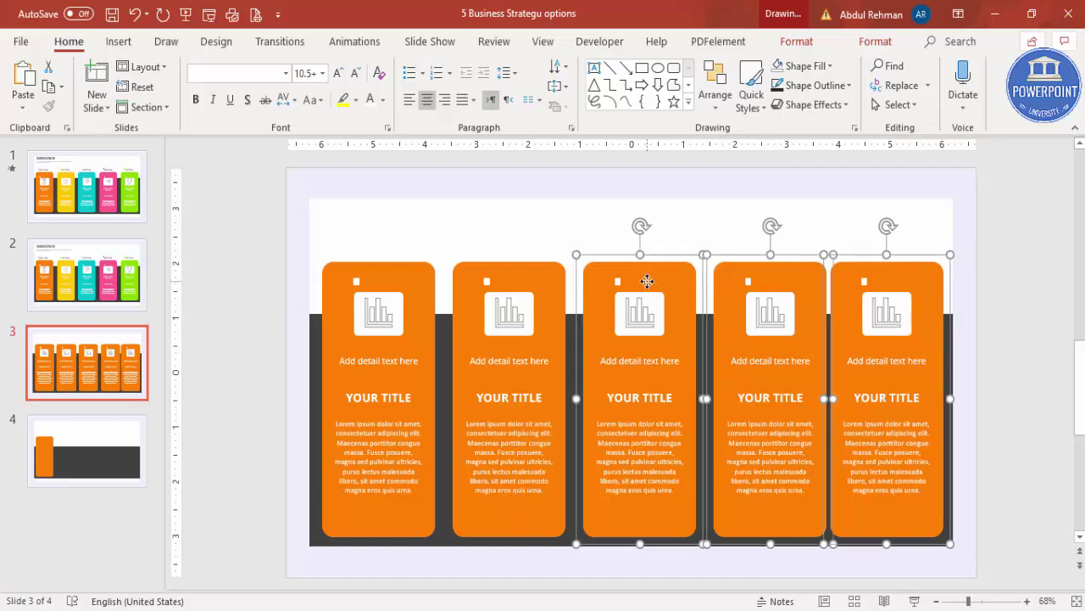
left_click(509, 288, "shift")
left_click(371, 283, "shift")
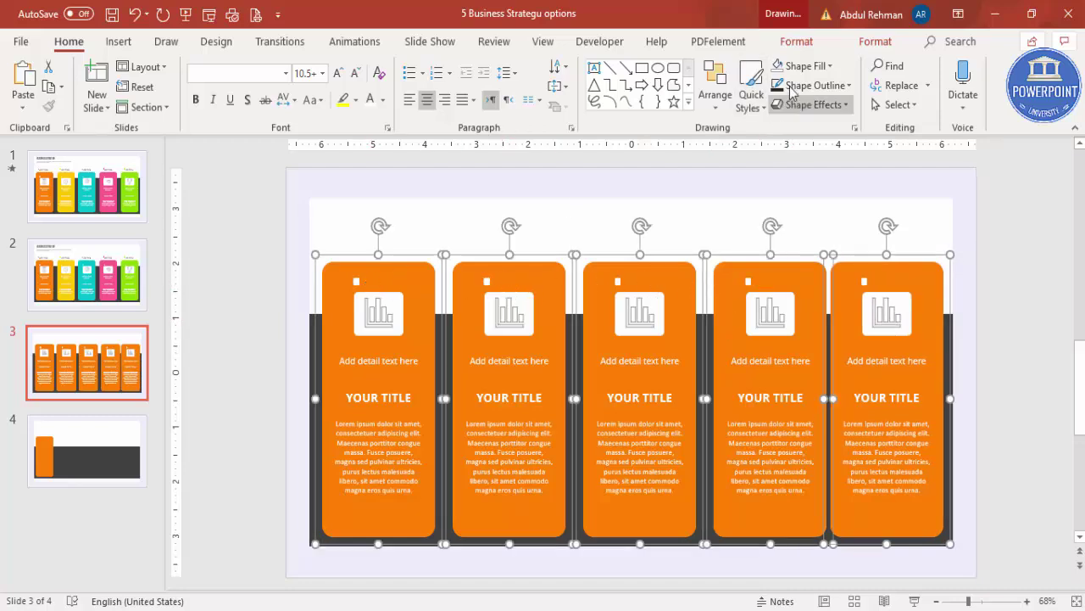
left_click(799, 43)
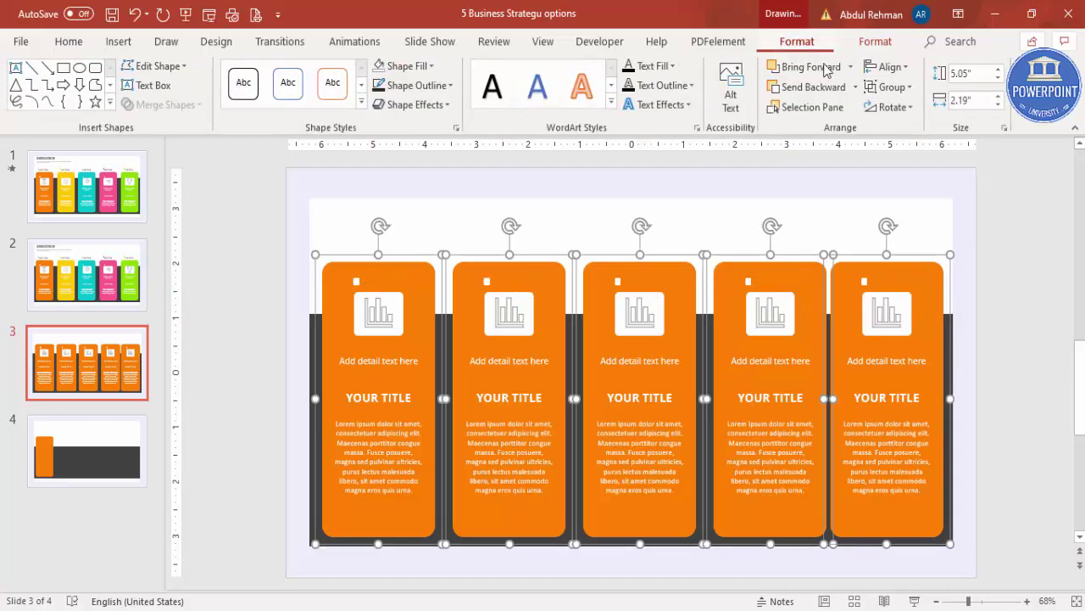
left_click(890, 67)
left_click(907, 212)
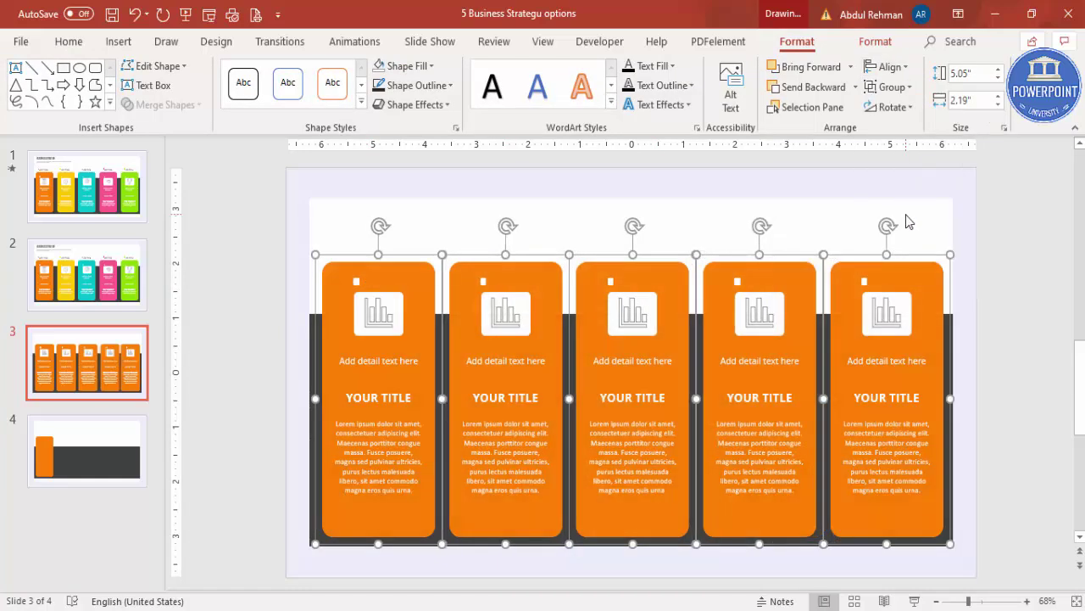
left_click(984, 379)
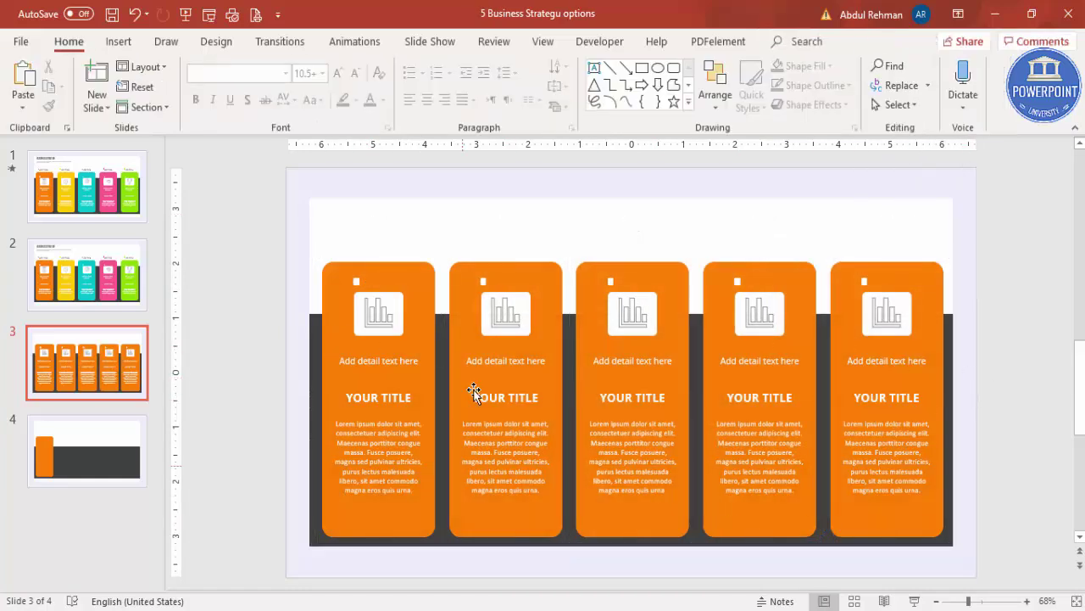
Step: Fill cards two to five with teal, pink, green and yellow from Recent Colors
left_click(548, 270)
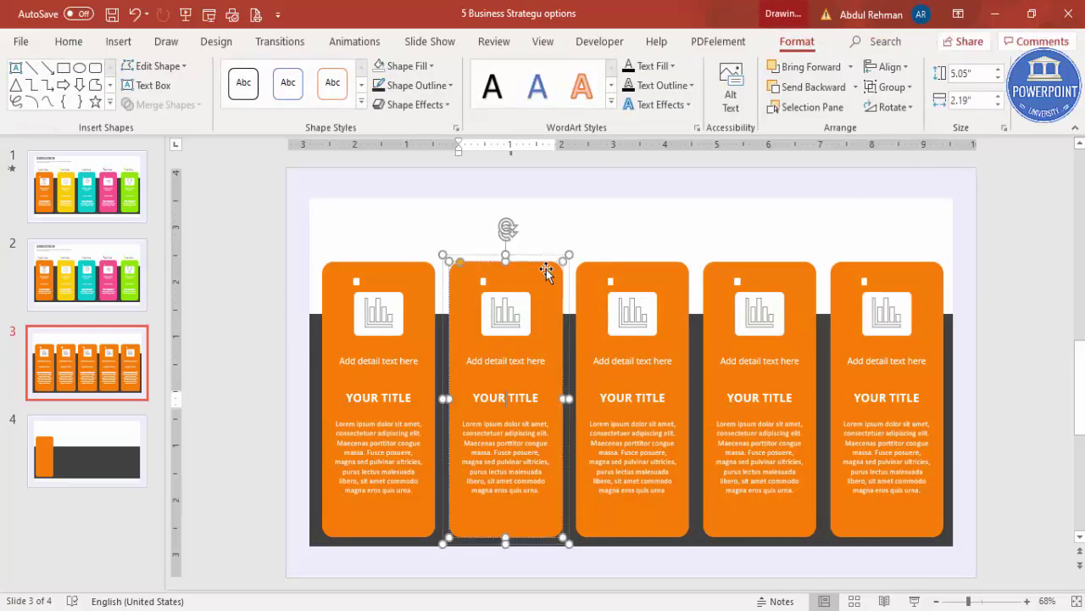
left_click(412, 66)
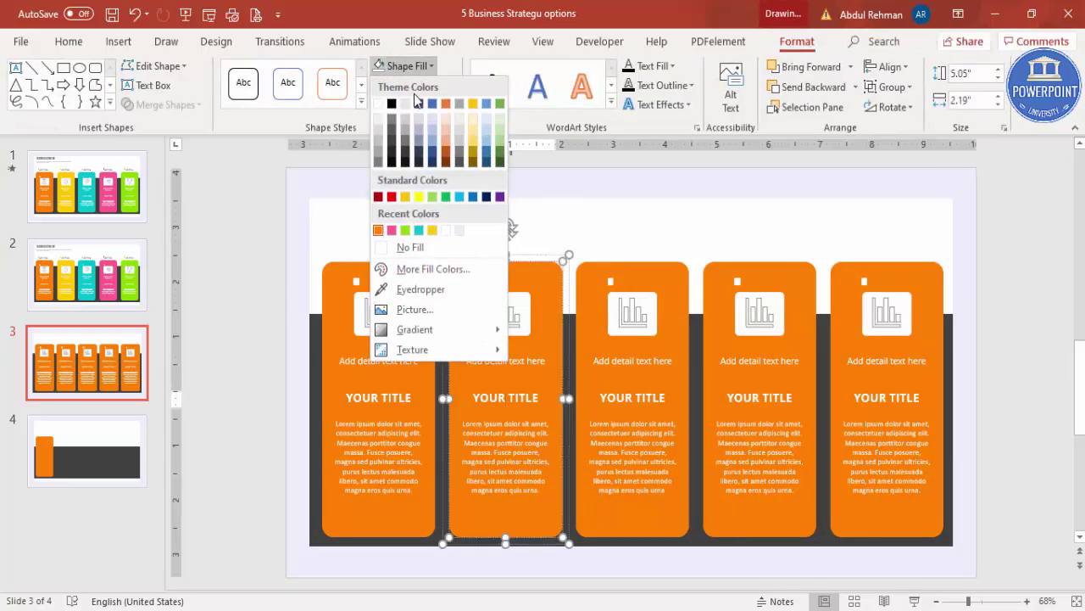
left_click(419, 229)
left_click(644, 278)
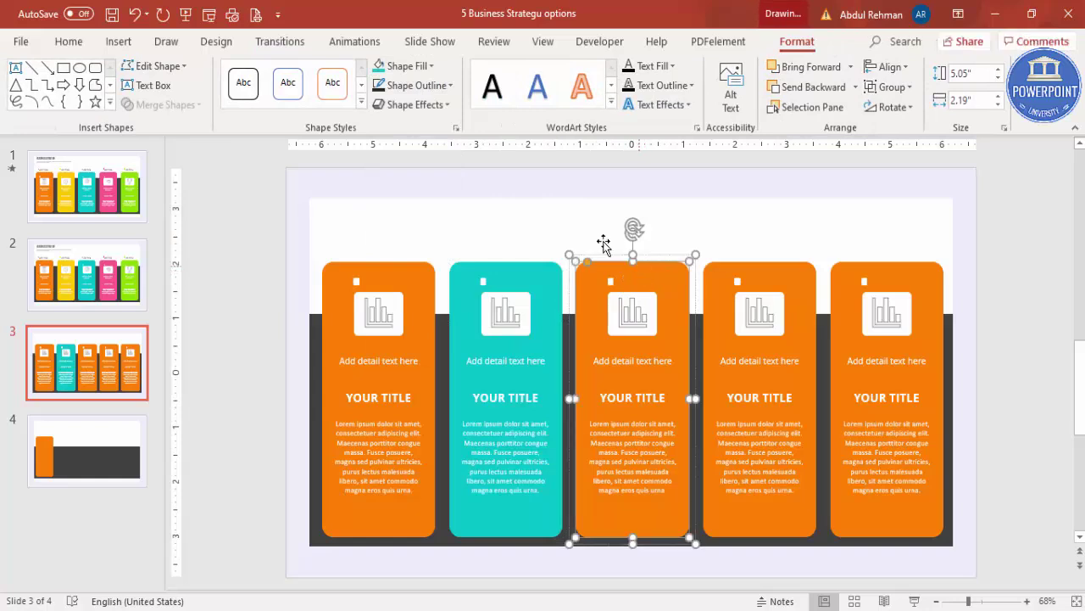
left_click(412, 65)
left_click(405, 231)
left_click(759, 272)
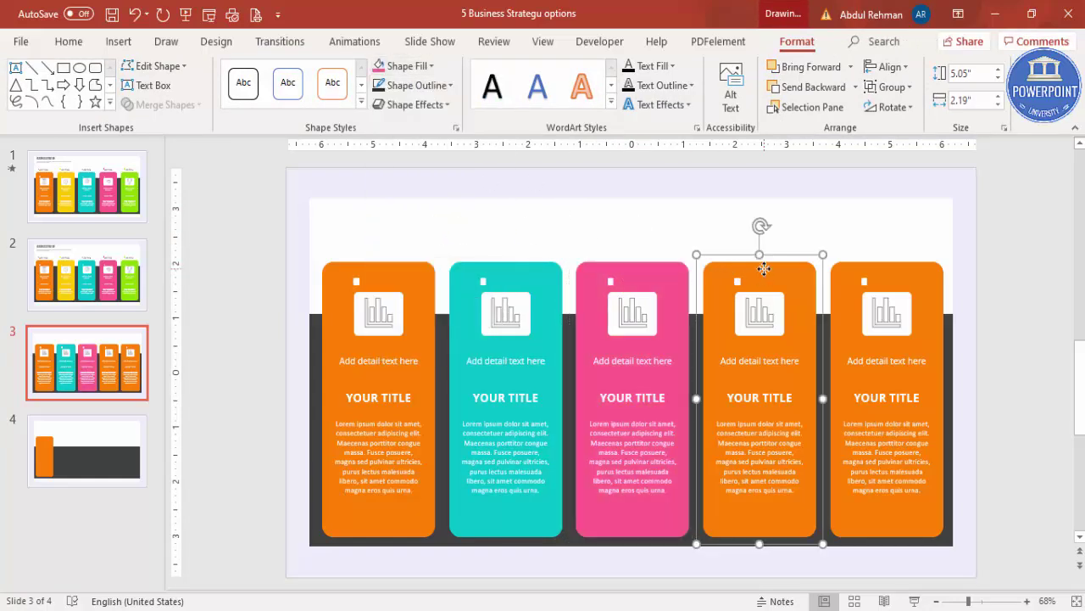
left_click(405, 66)
left_click(418, 230)
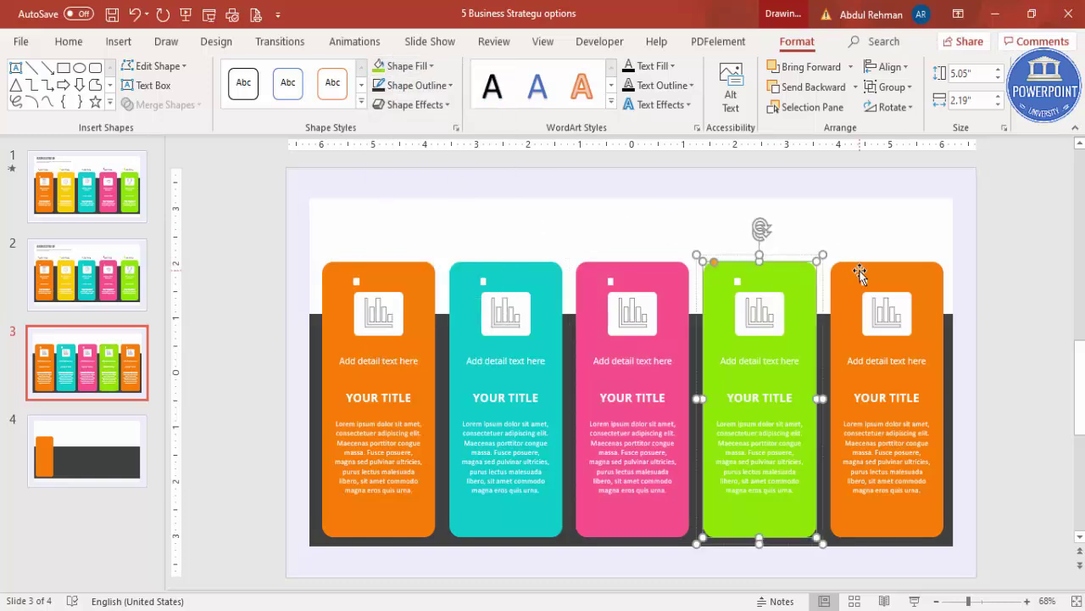
left_click(882, 273)
left_click(429, 68)
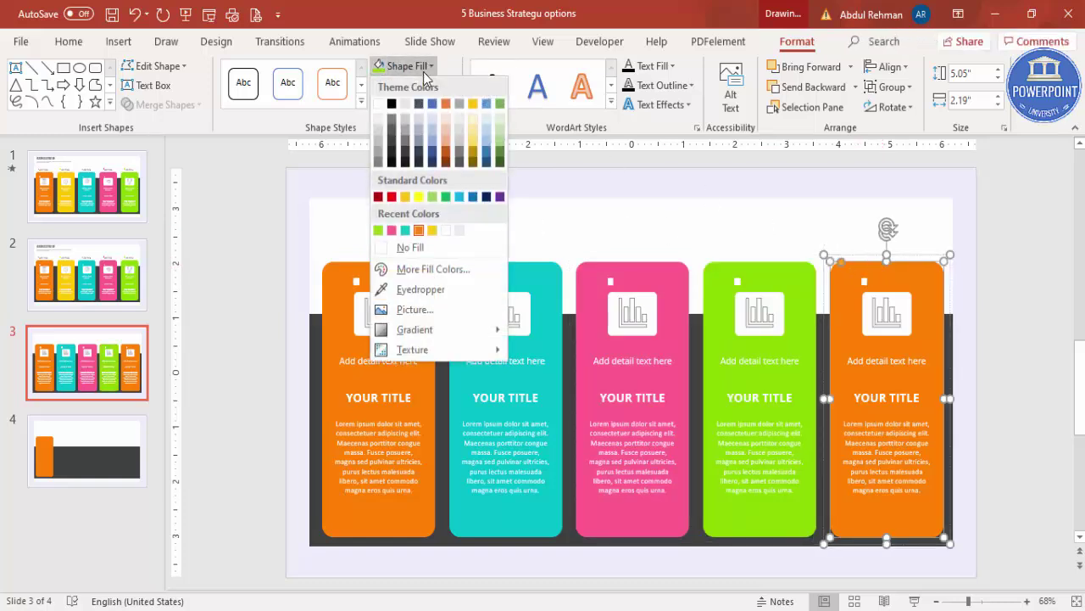
left_click(433, 231)
left_click(1011, 329)
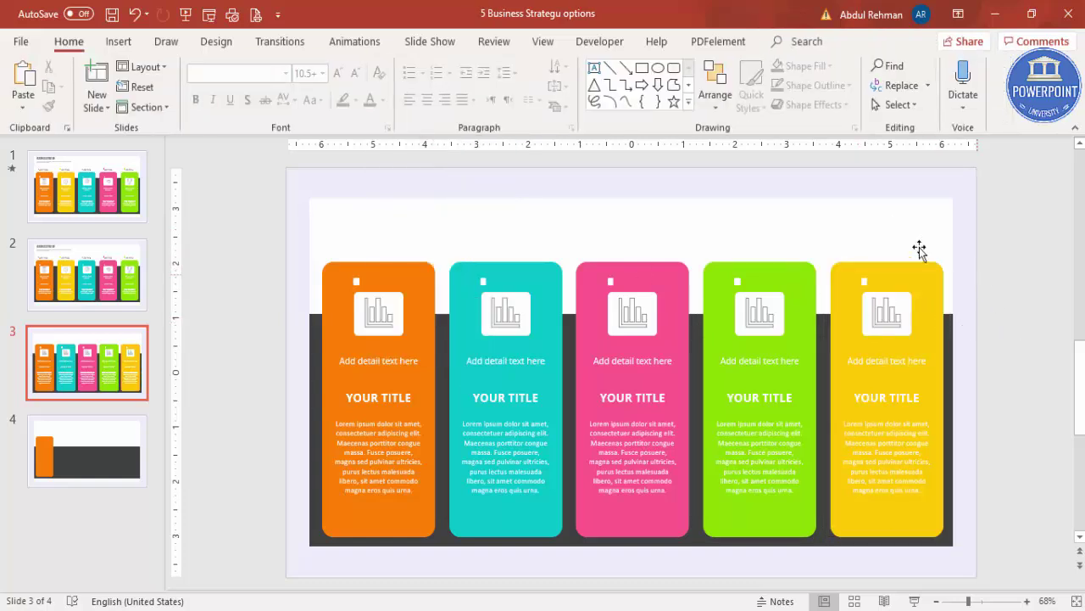
Step: Add a '01 Title' text box above the orange card
left_click(124, 43)
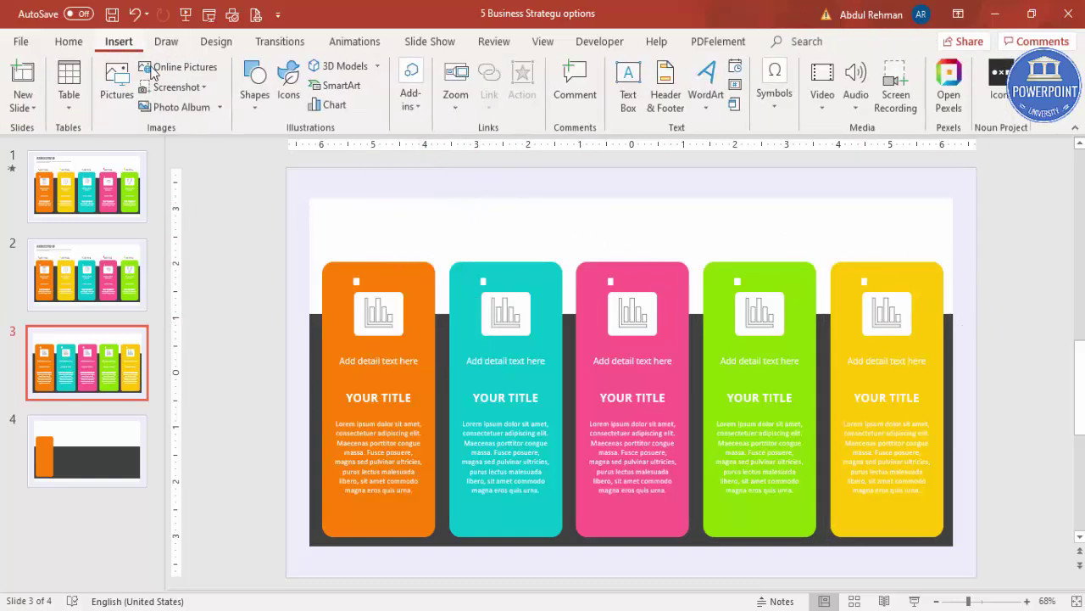
left_click(628, 89)
left_click_drag(354, 243, 429, 259)
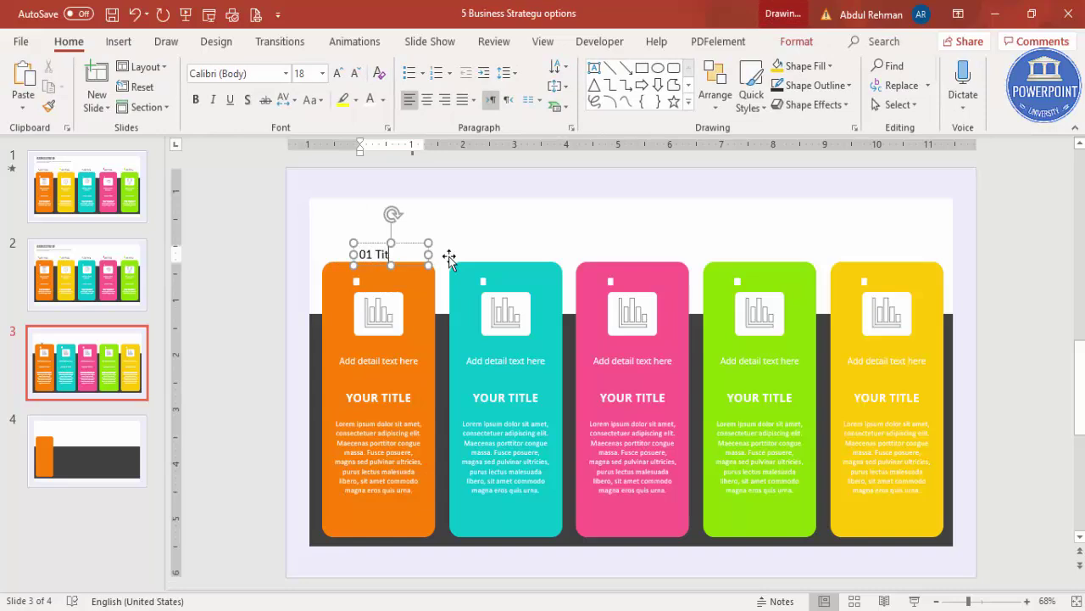
left_click(418, 248)
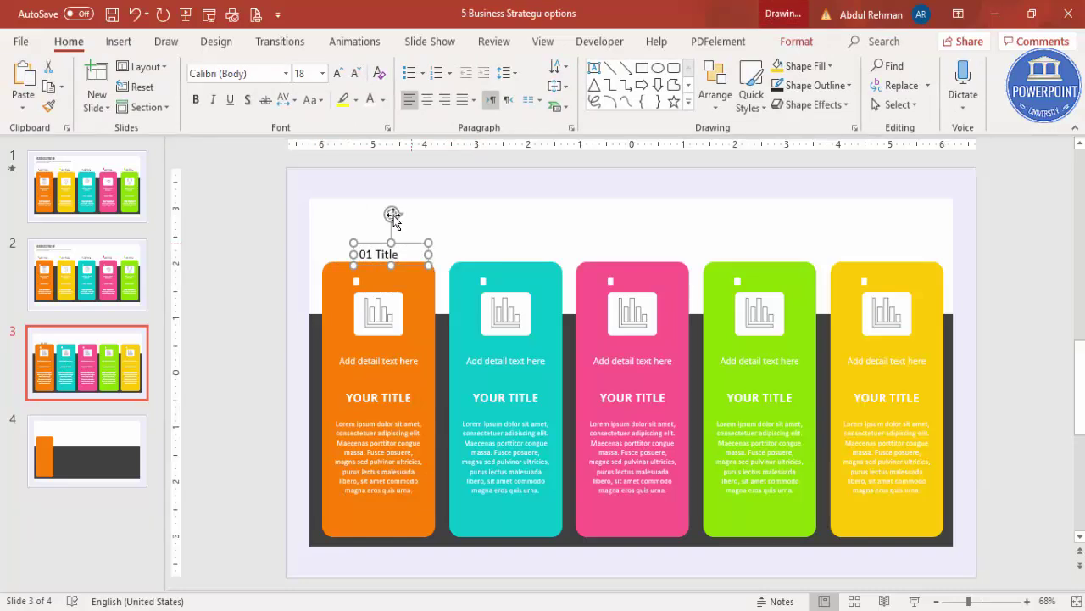
Step: Format the heading as Open Sans 14 bold, centred, and centre it over the orange card
left_click(264, 76)
type("Open Sans")
key("Return")
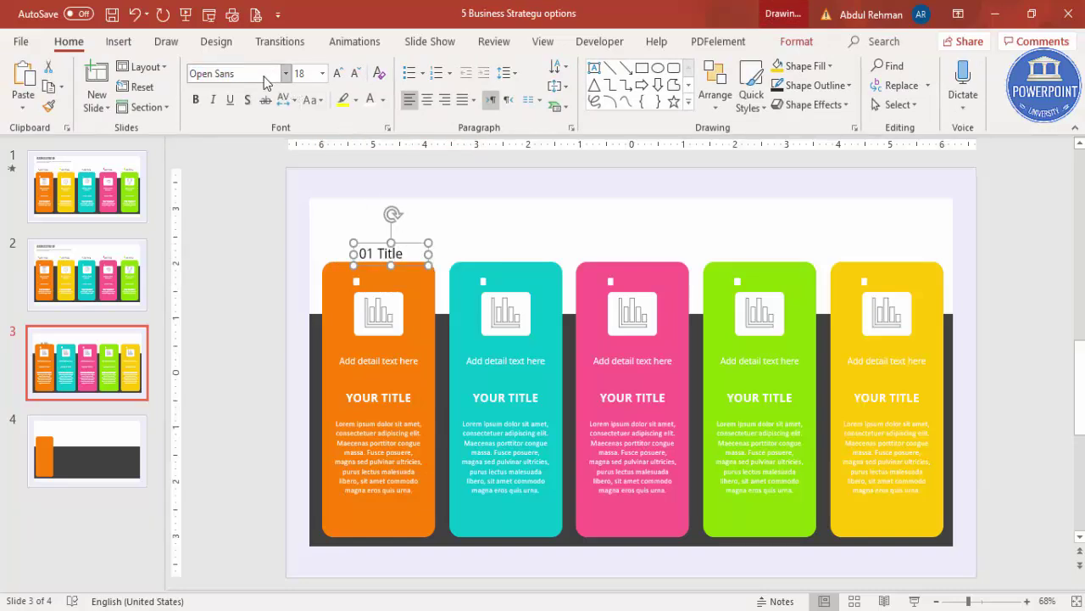
left_click(355, 74)
left_click(355, 74)
left_click(196, 100)
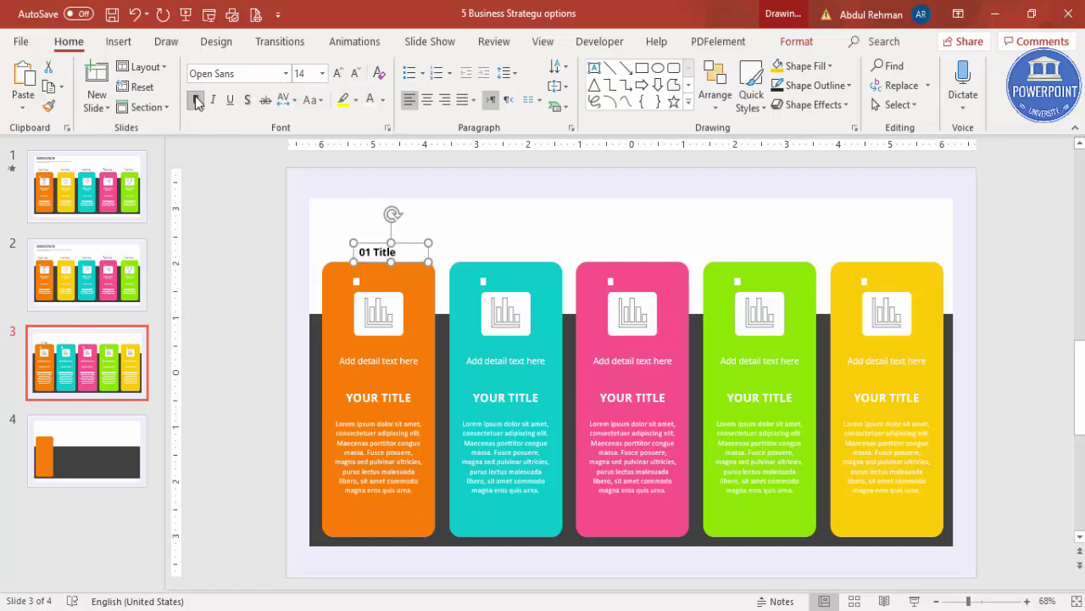
left_click(424, 105)
left_click_drag(415, 244, 529, 238)
Step: Duplicate the heading across the cards and renumber the copies 02, 03 and 04
key("ctrl+d")
key("ctrl+d")
key("ctrl+d")
key("ctrl+d")
left_click(493, 249)
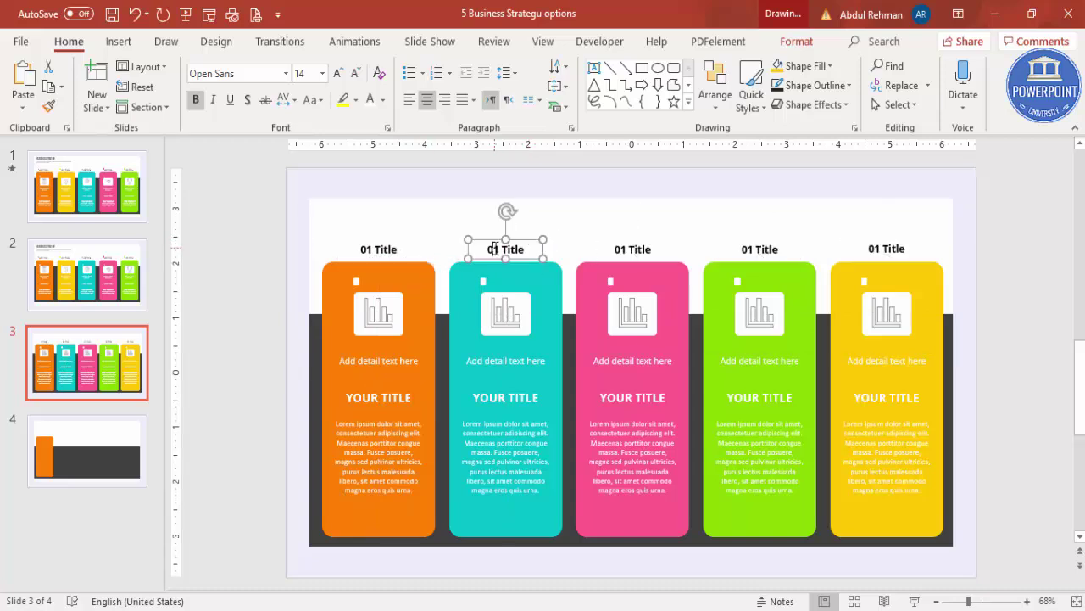
key("Delete")
type("2")
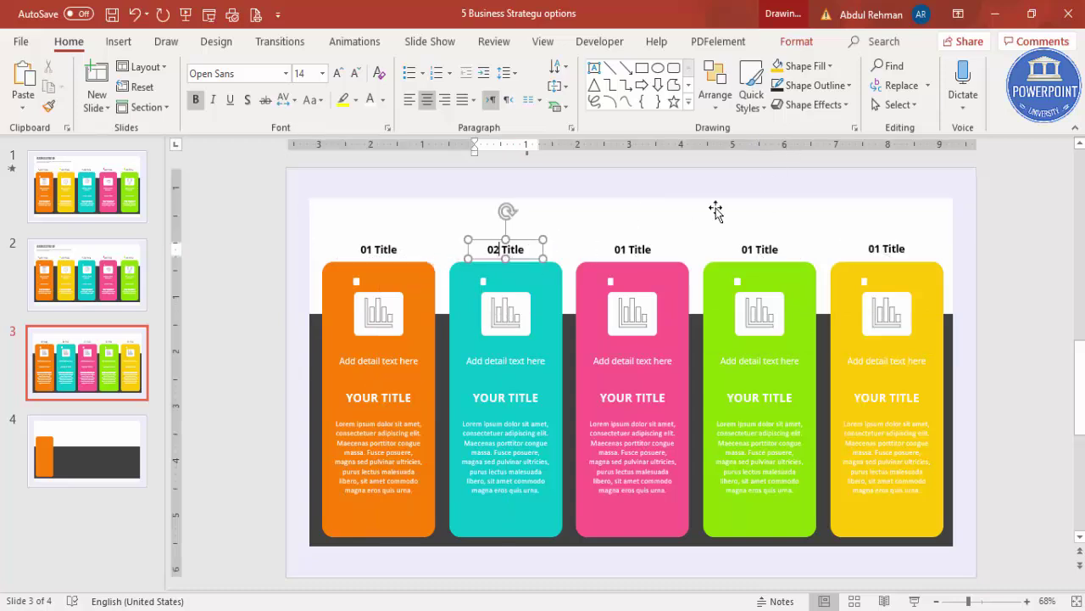
left_click(632, 250)
key("Delete")
type("3")
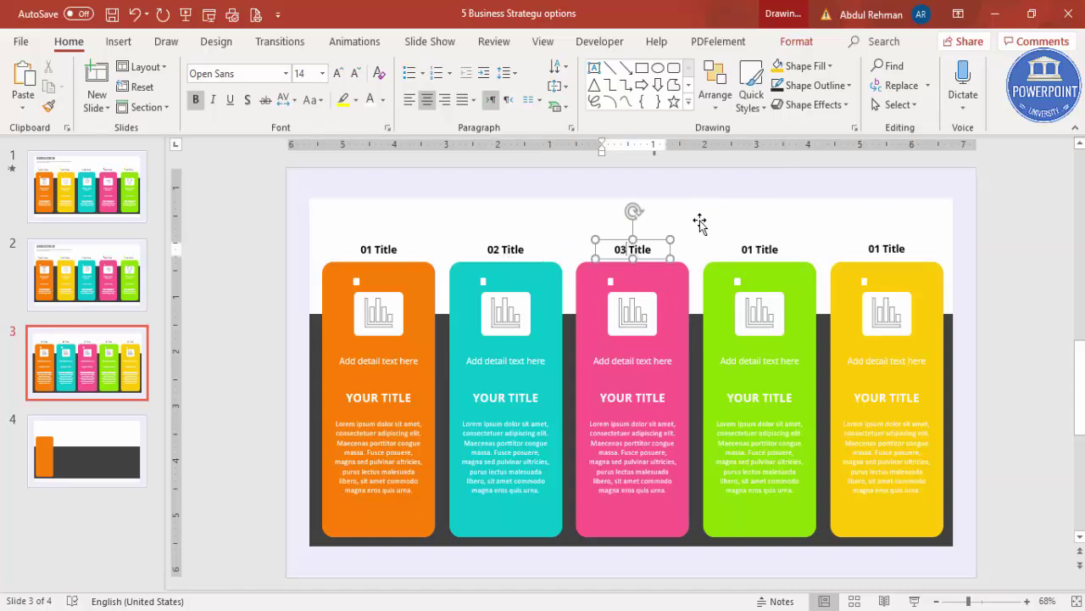
left_click(751, 248)
key("Delete")
type("4")
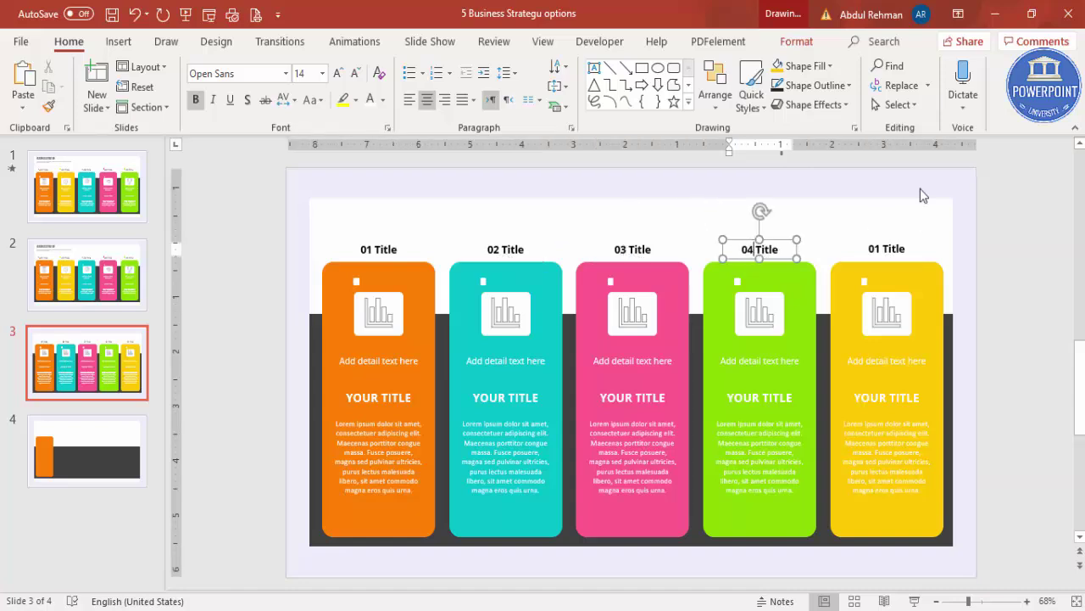